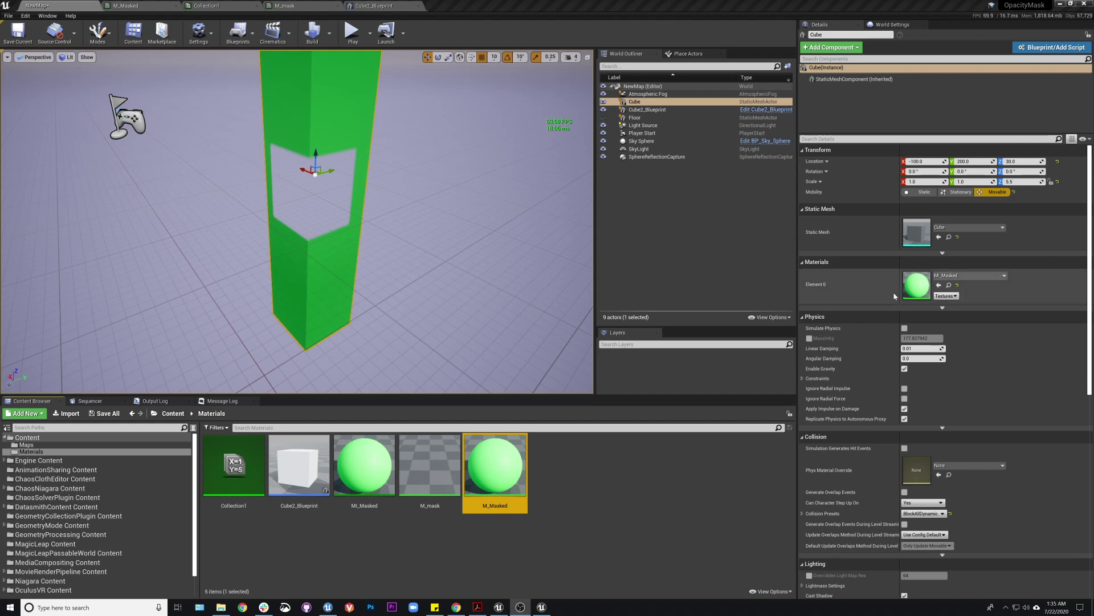
Slide the Cube2_Blueprint mask along Y to -120, 170, 30 through the green pillar.
click(329, 199)
mouse_move(322, 187)
mouse_down()
mouse_move(319, 196)
mouse_move(358, 194)
mouse_move(243, 221)
mouse_move(367, 190)
mouse_move(324, 199)
mouse_move(298, 171)
mouse_move(305, 179)
mouse_move(271, 170)
mouse_move(325, 189)
mouse_up()
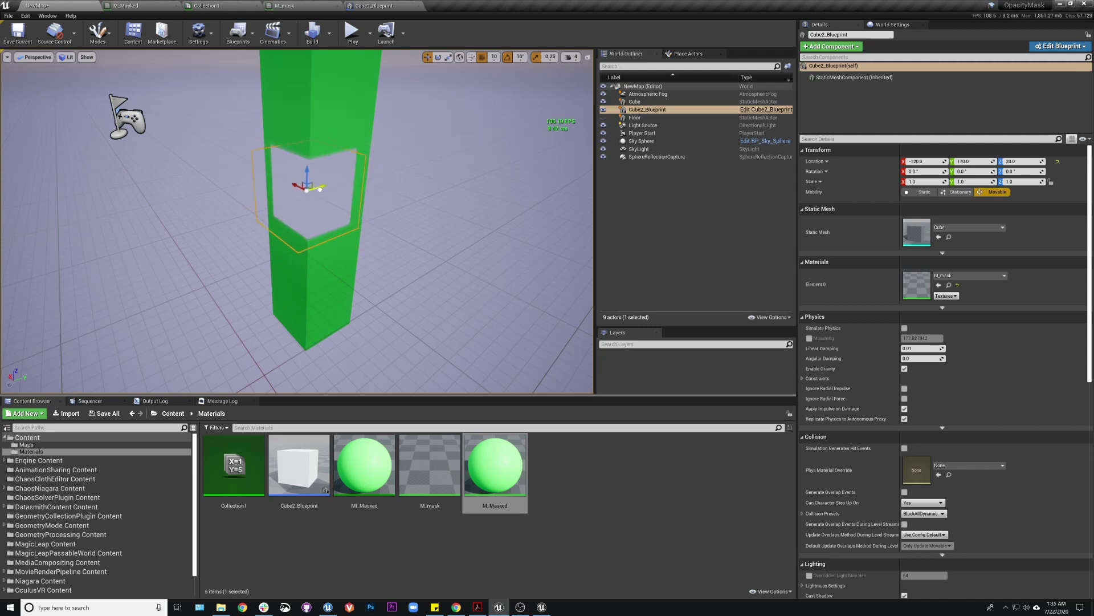
click(534, 500)
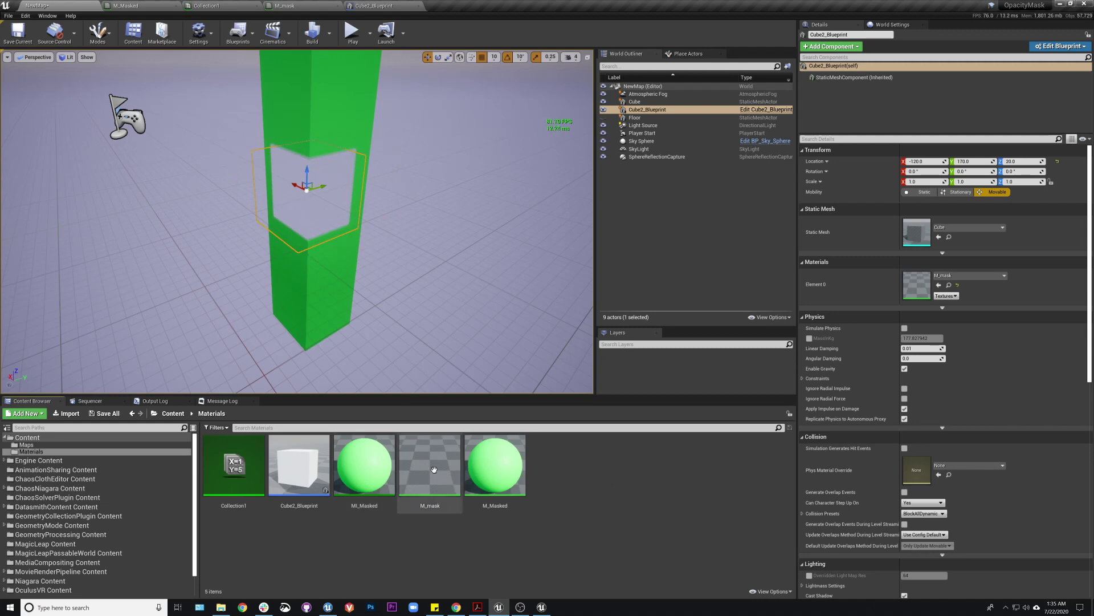
Select the tall green pillar and orbit the view to inspect its top and base.
click(326, 136)
right_drag(366, 133, 371, 131)
right_drag(327, 163, 321, 153)
right_drag(405, 253, 402, 245)
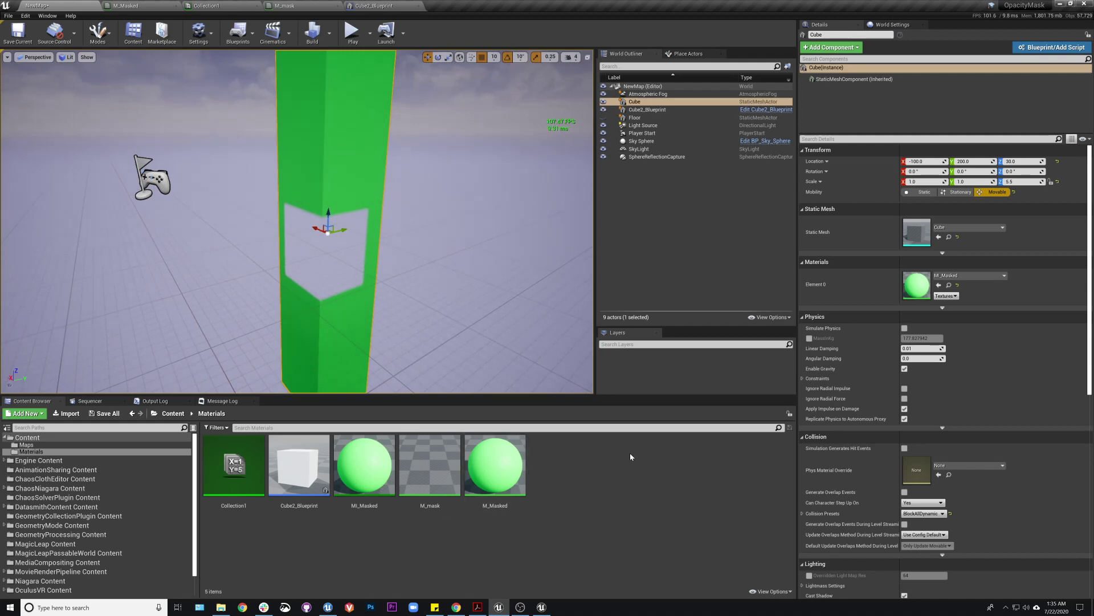
double_click(495, 459)
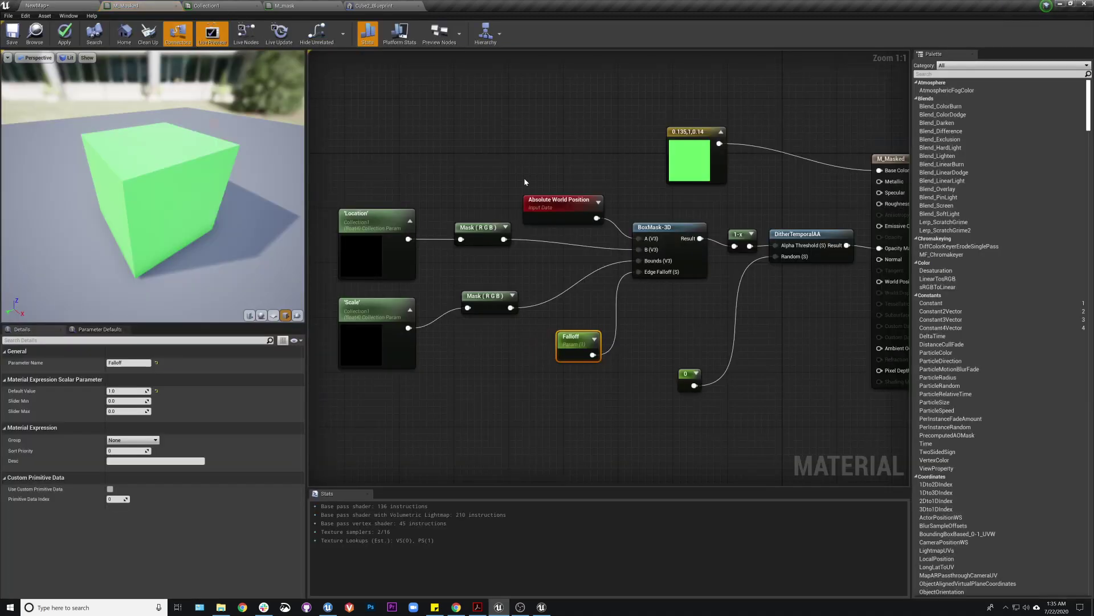
scroll(521, 194, down, 2)
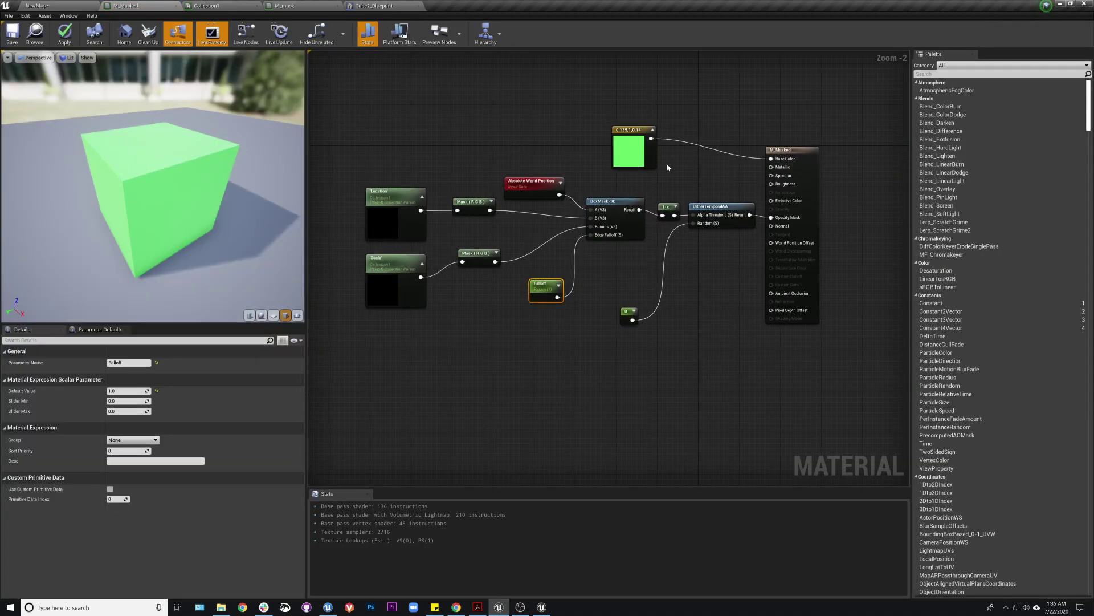
drag(601, 176, 631, 266)
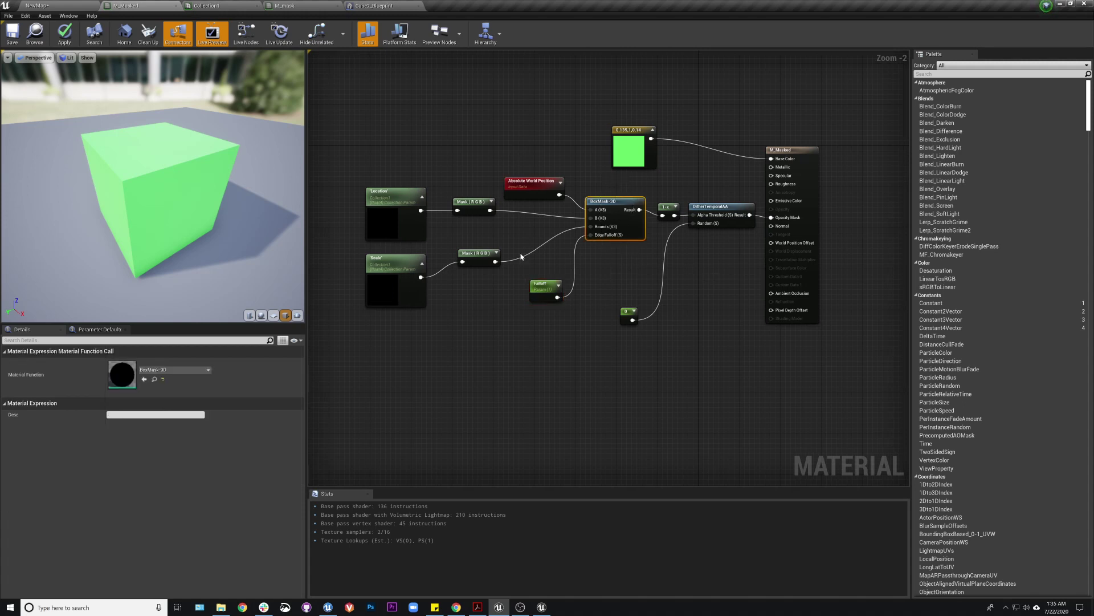
drag(358, 182, 493, 227)
drag(342, 252, 495, 309)
click(494, 309)
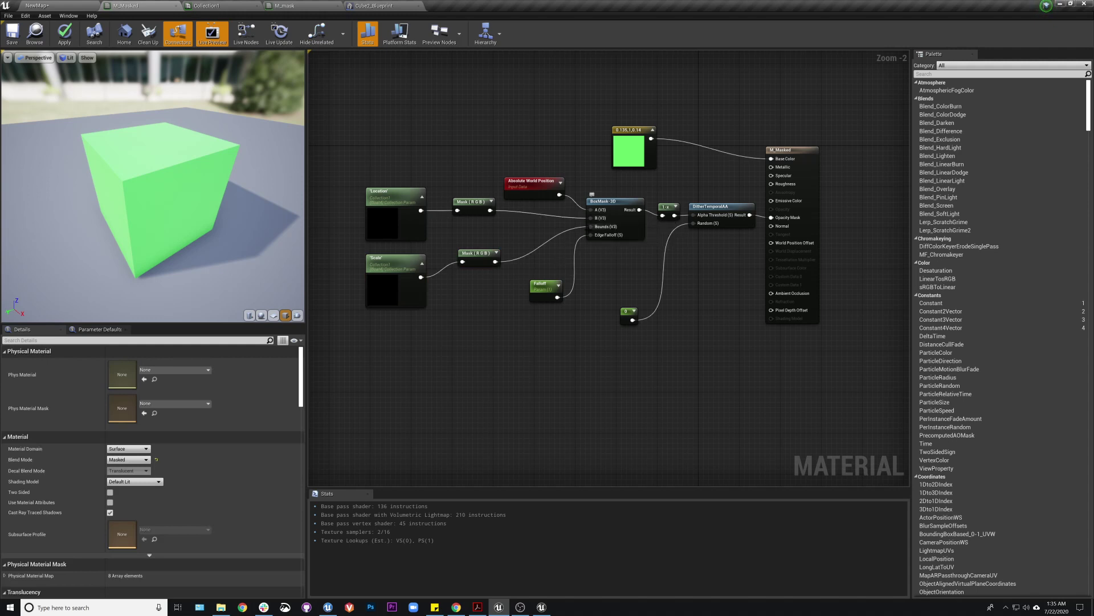
click(537, 283)
scroll(541, 291, up, 2)
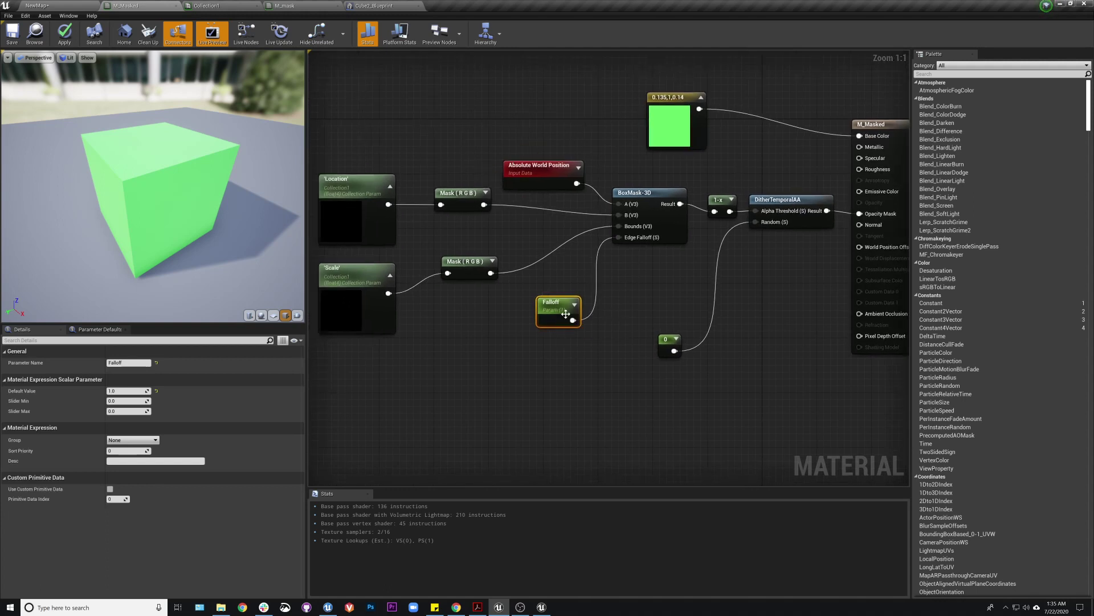
right_drag(642, 294, 569, 293)
drag(630, 184, 740, 262)
drag(584, 291, 611, 372)
drag(653, 181, 731, 246)
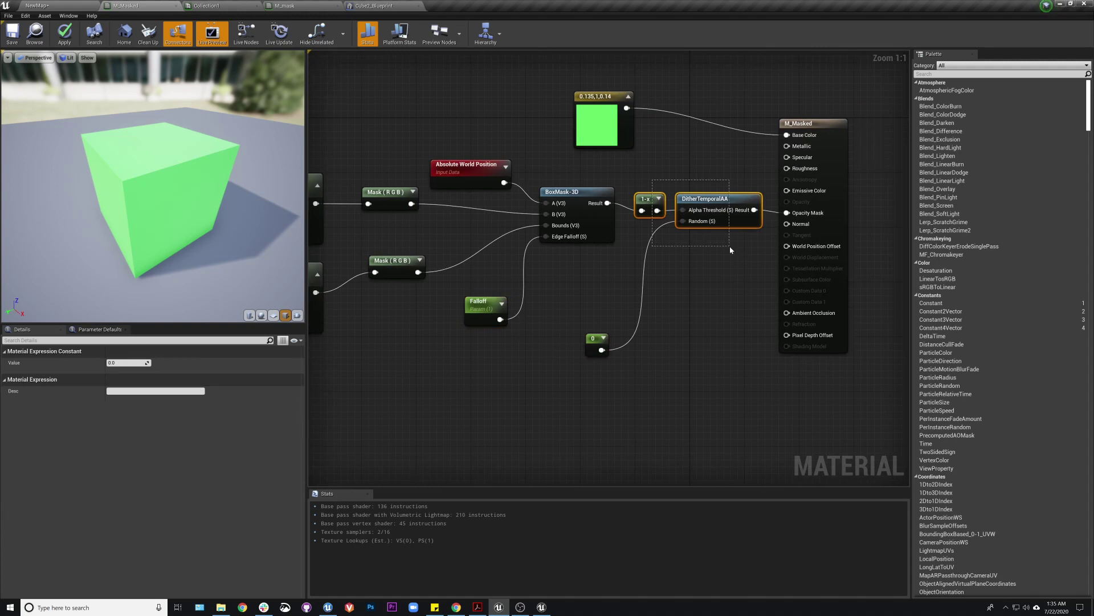
click(717, 265)
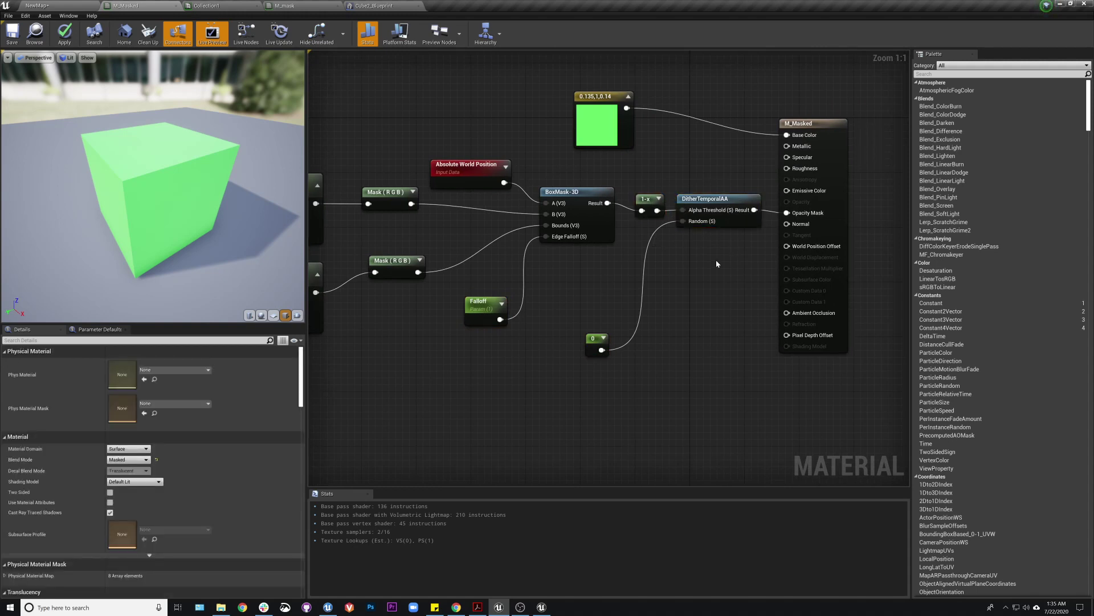
right_drag(717, 179, 682, 195)
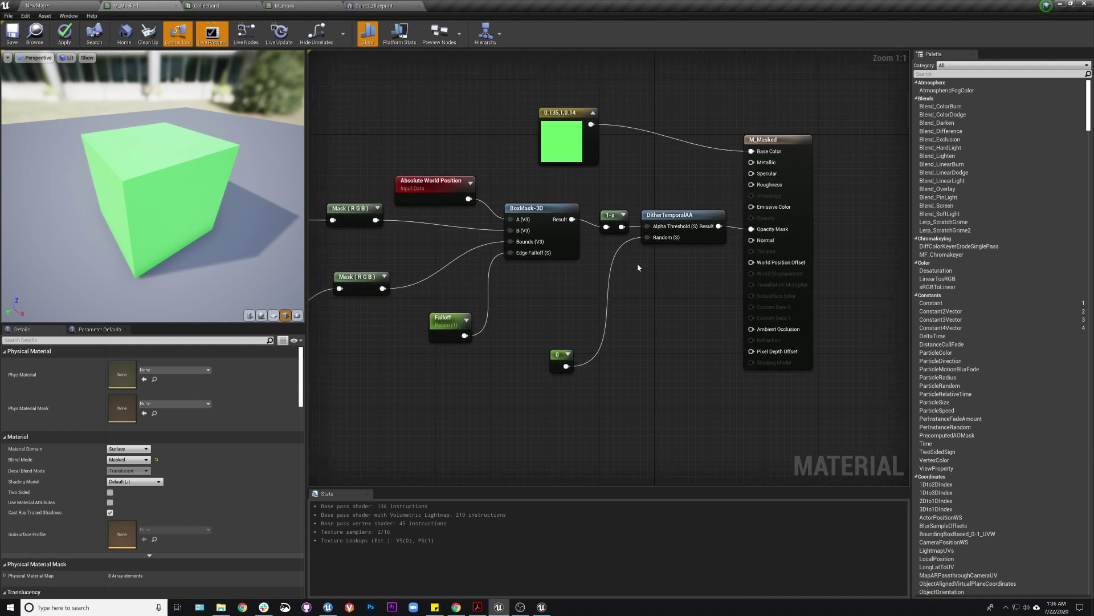
click(655, 220)
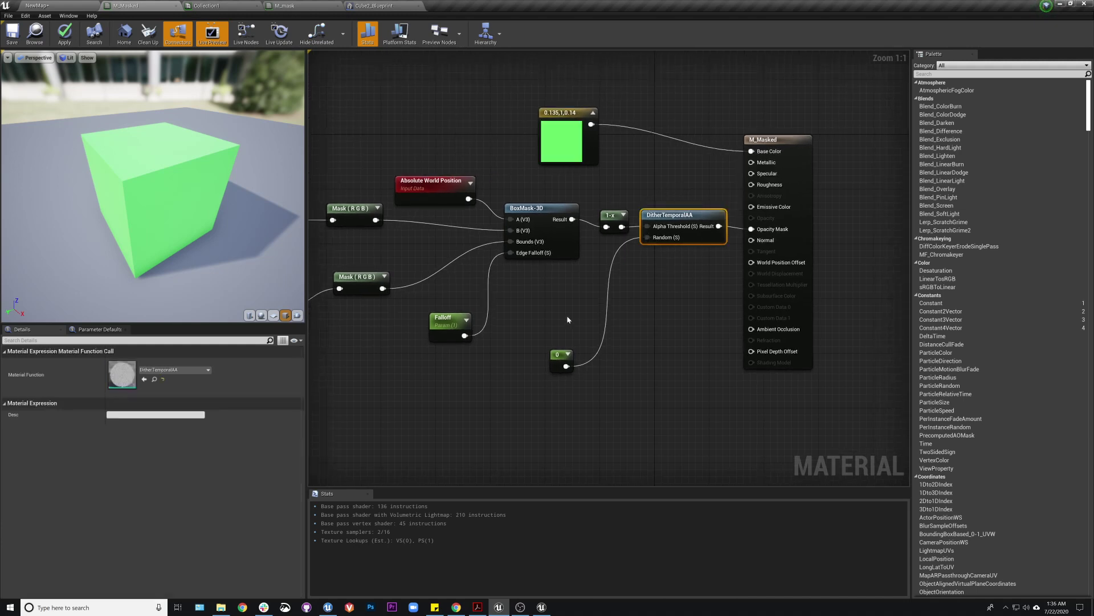
click(565, 360)
click(614, 221)
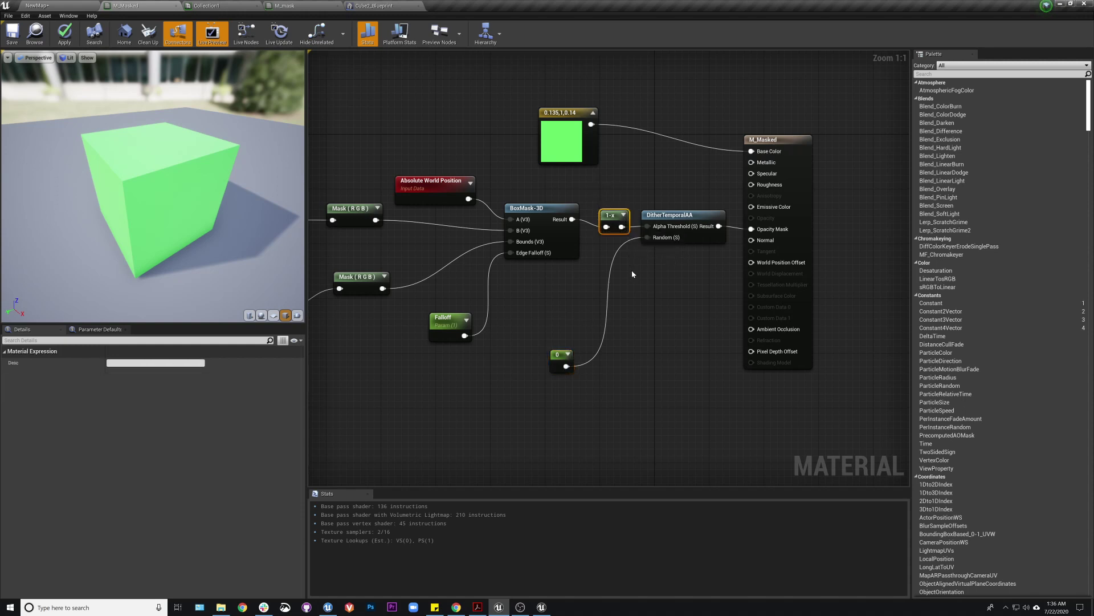
click(653, 278)
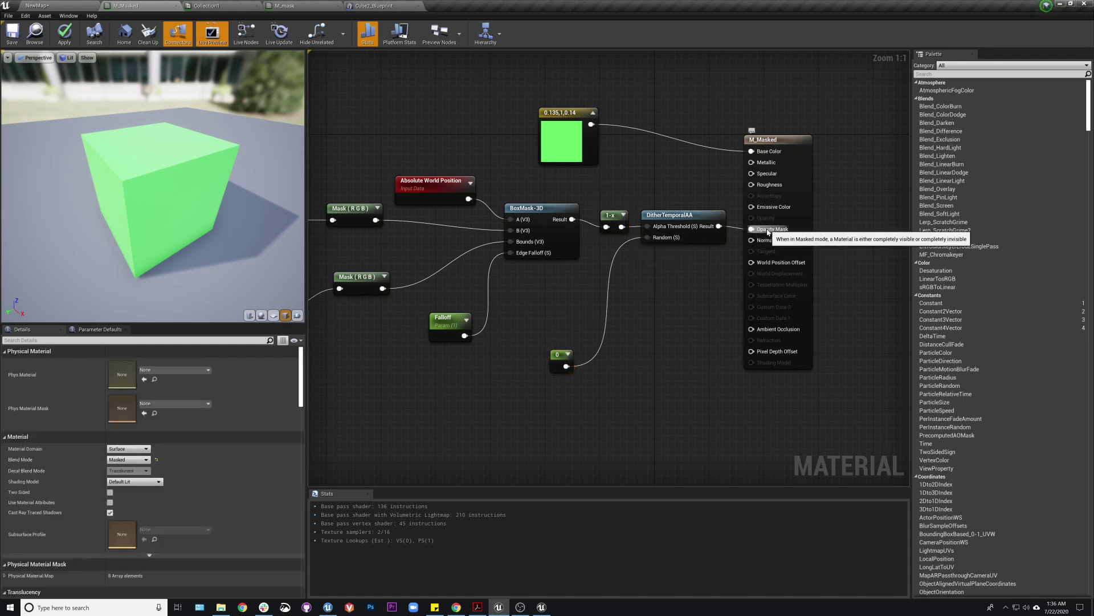
right_drag(458, 133, 549, 142)
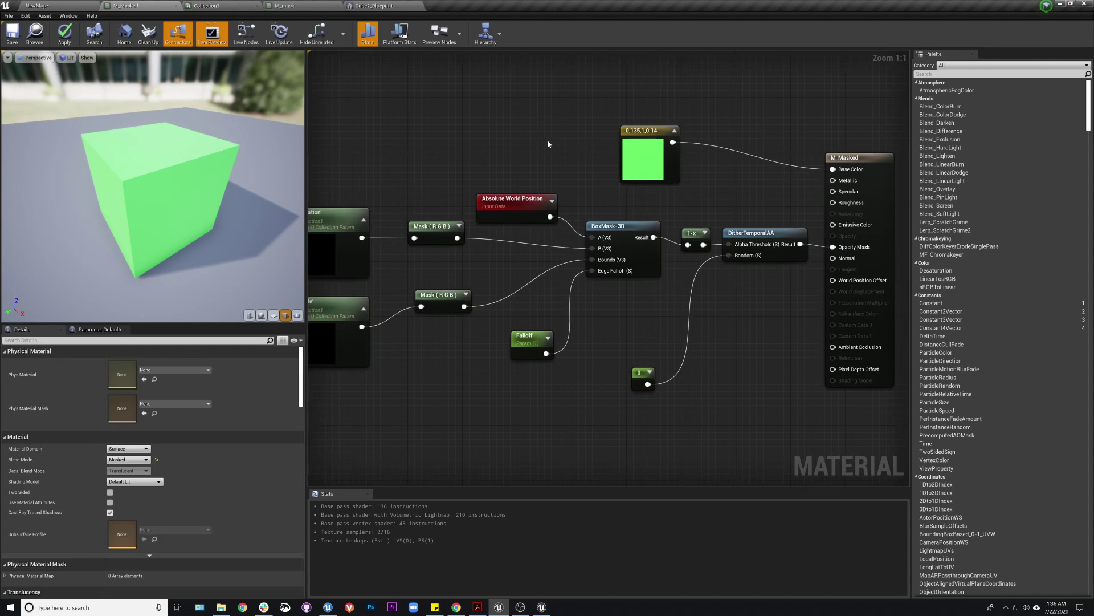
scroll(548, 145, down, 1)
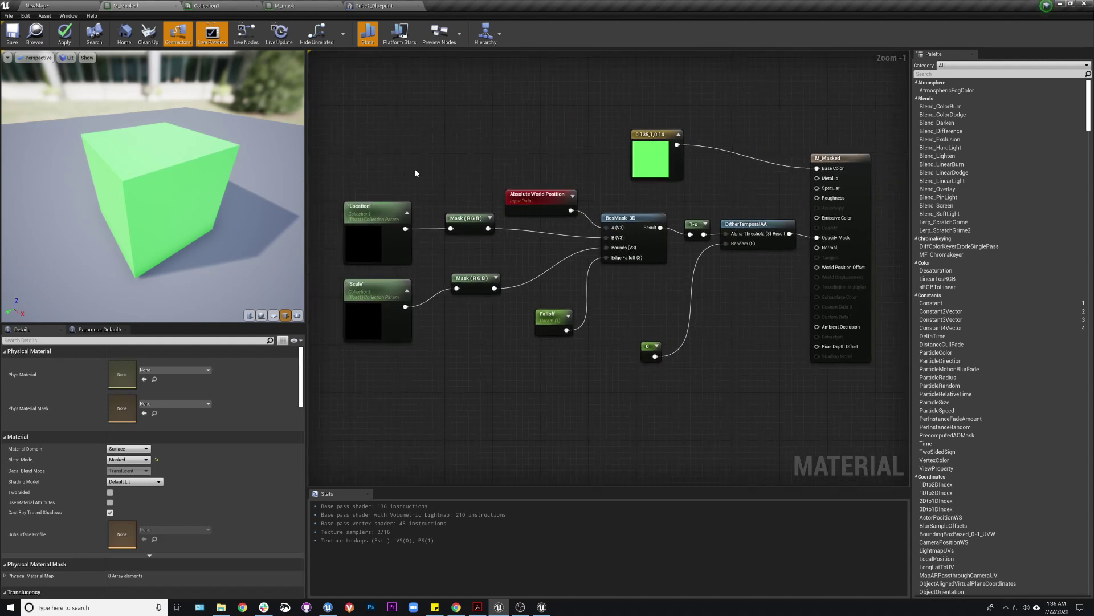
right_drag(415, 173, 421, 171)
click(383, 219)
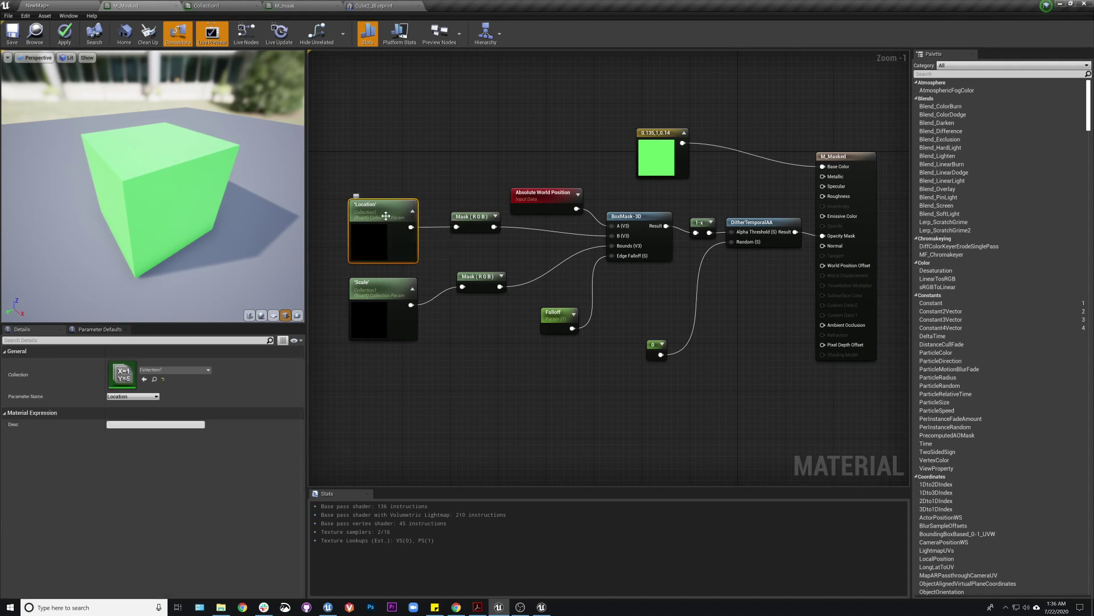
click(52, 8)
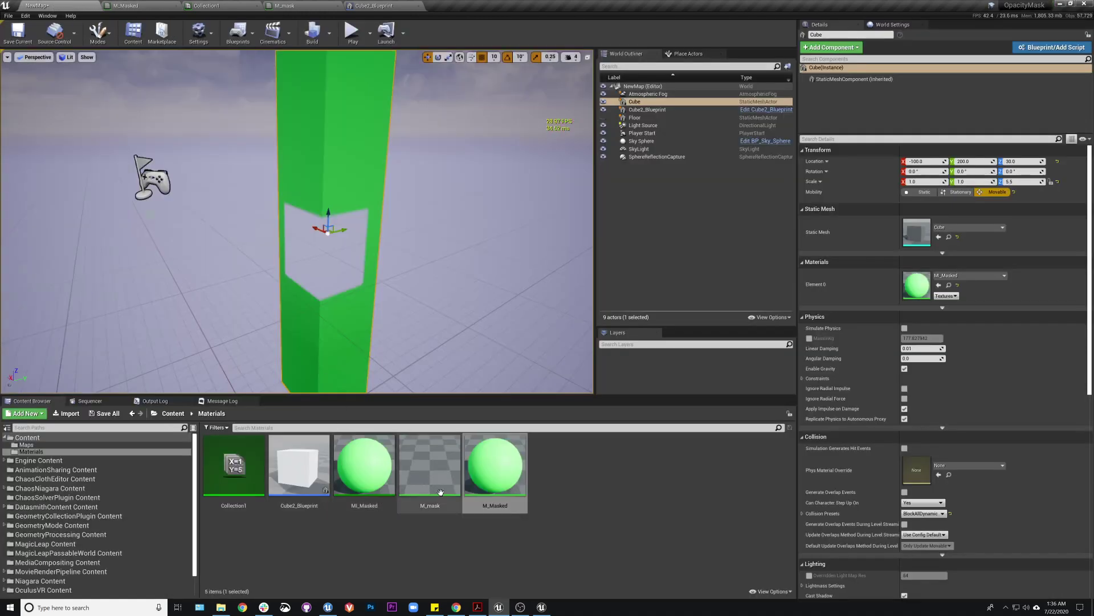
Review Collection1's parameters and the Location and Mask (RGB) nodes in M_Masked.
double_click(239, 474)
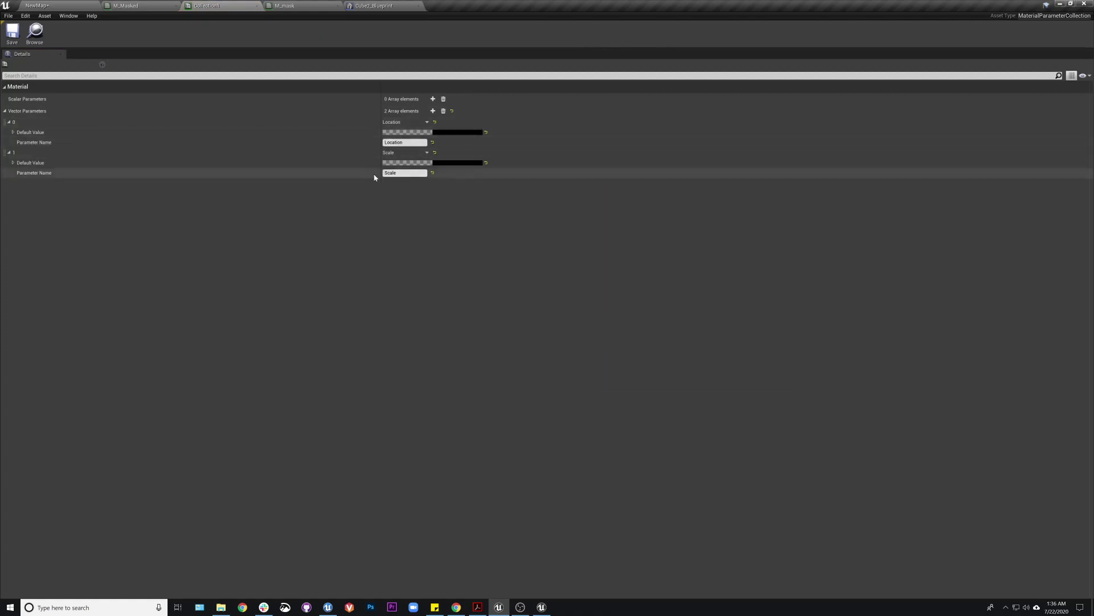
click(163, 10)
click(405, 217)
click(483, 219)
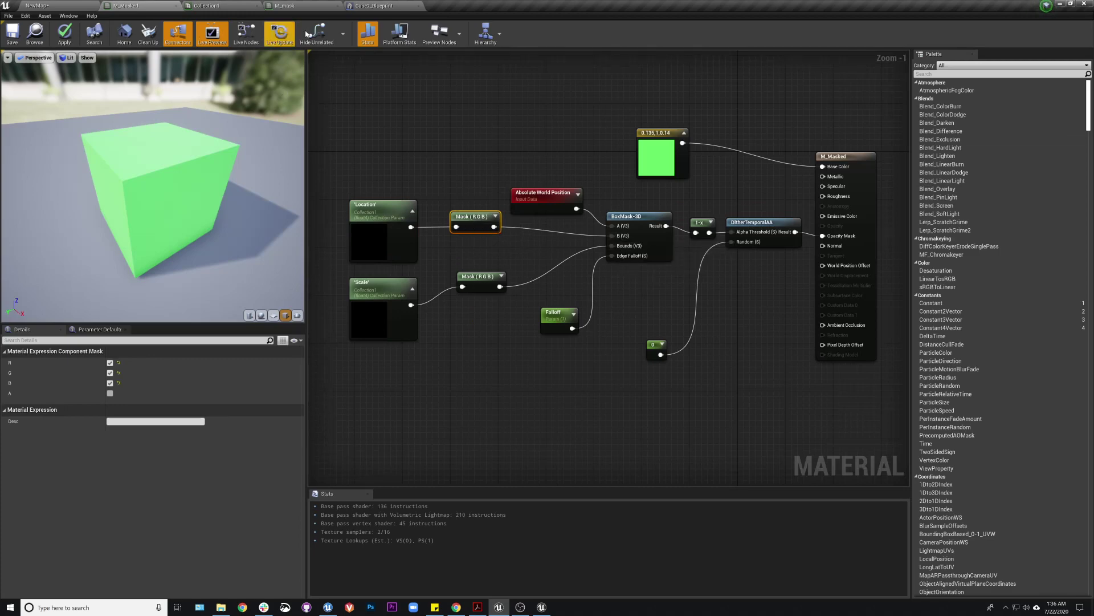
Back in NewMap, select the Cube2_Blueprint mask cube and view it over the pillar.
click(77, 6)
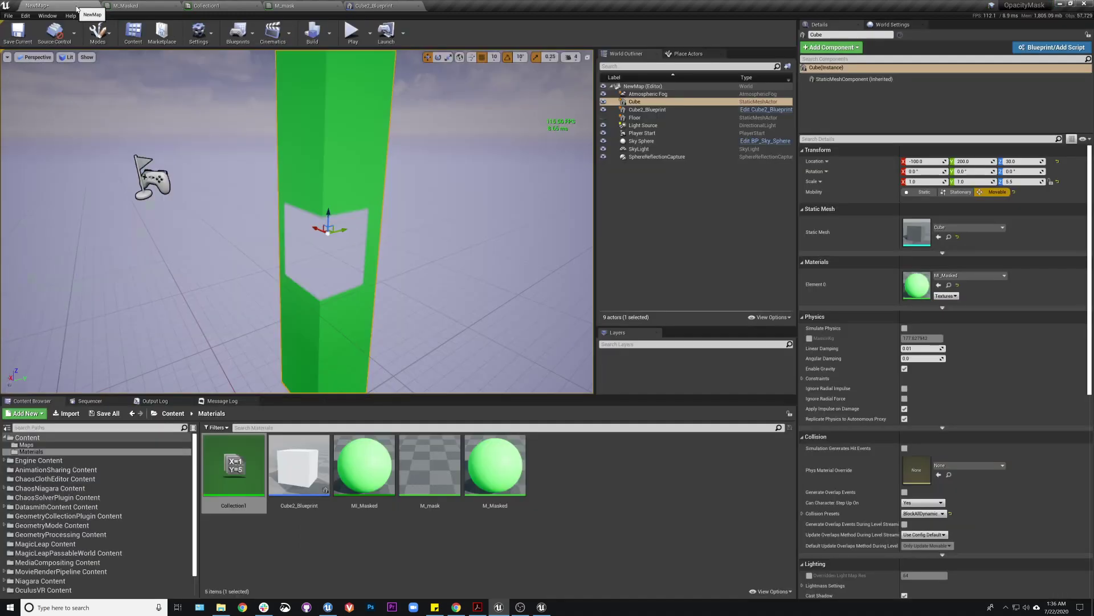
click(657, 110)
right_drag(372, 297, 370, 337)
click(689, 55)
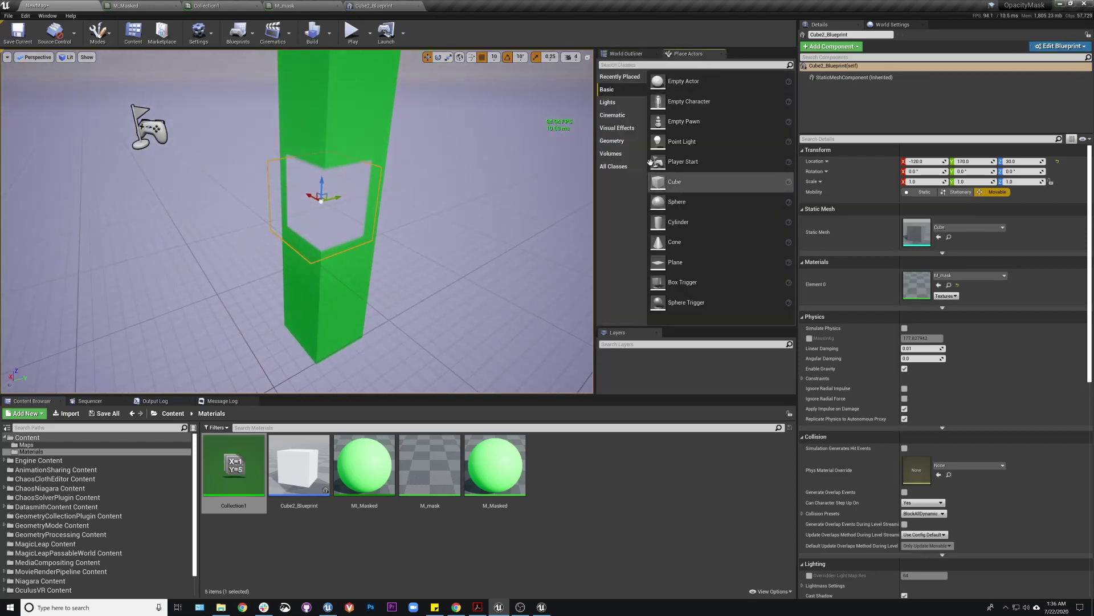
click(625, 54)
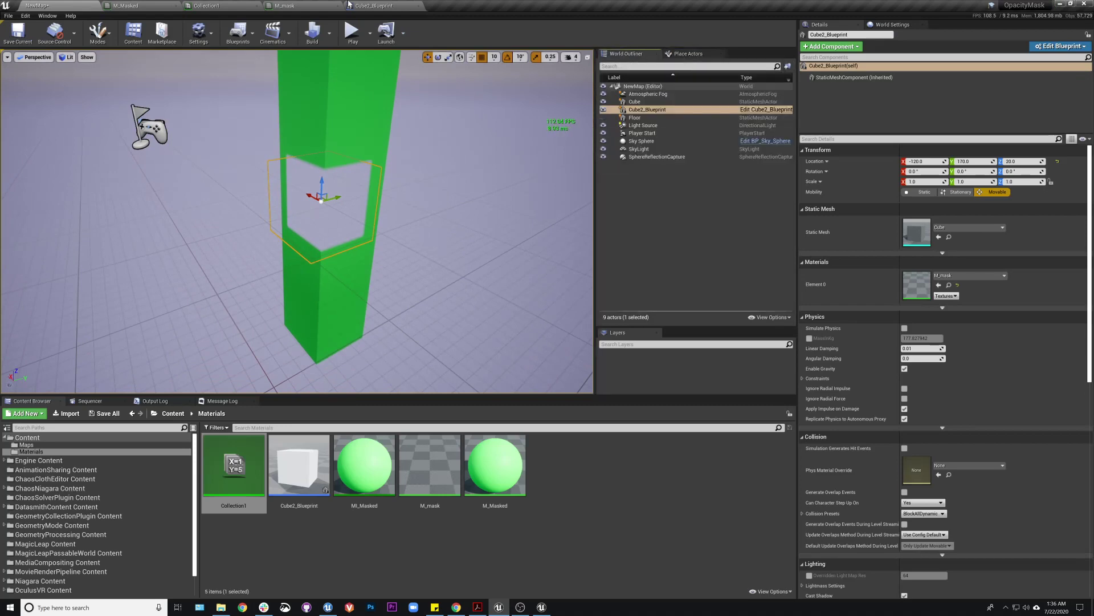
Open Cube2_Blueprint, orbit its 3D preview, and show its Construction Script graph.
click(377, 7)
click(198, 55)
right_drag(353, 193, 339, 176)
click(266, 54)
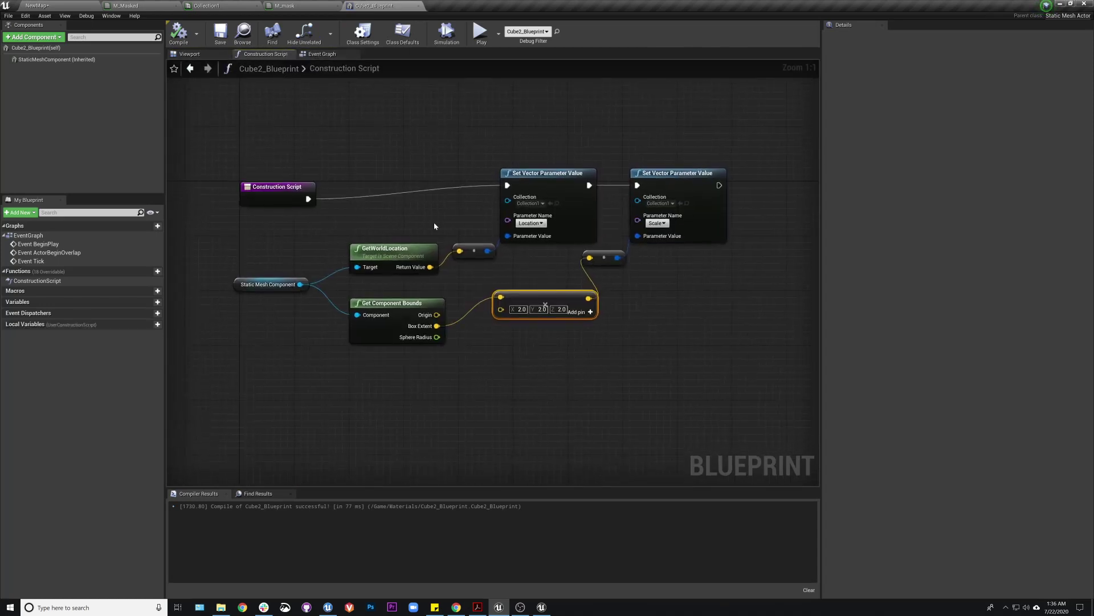
Check the GetWorldLocation and Get Component Bounds nodes and reposition the vector Multiply node.
click(395, 252)
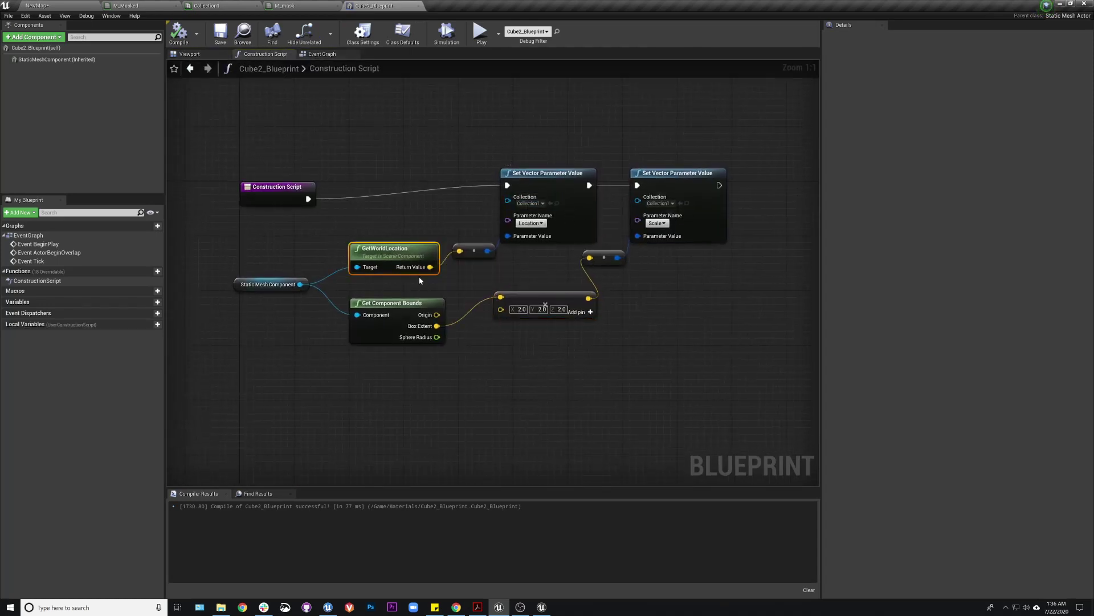
click(392, 323)
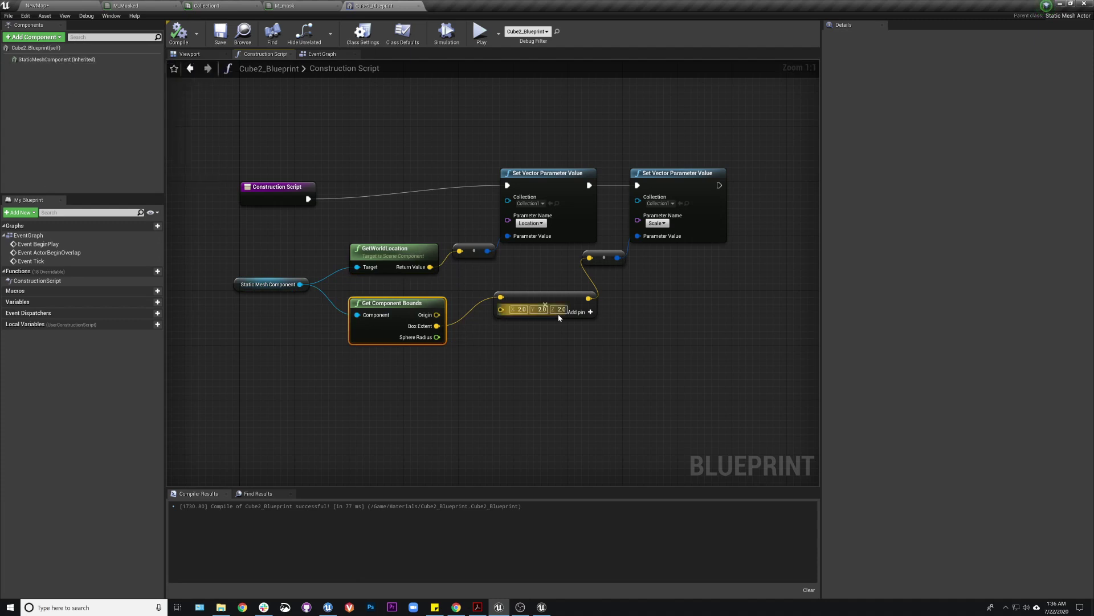
click(540, 301)
right_drag(633, 306, 550, 320)
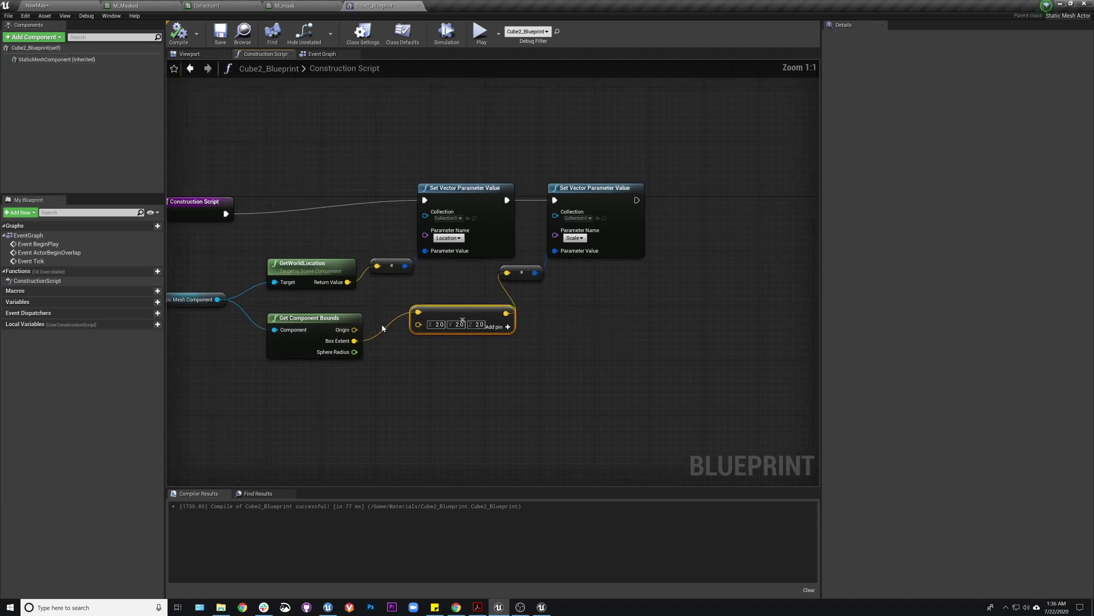
drag(451, 313, 435, 334)
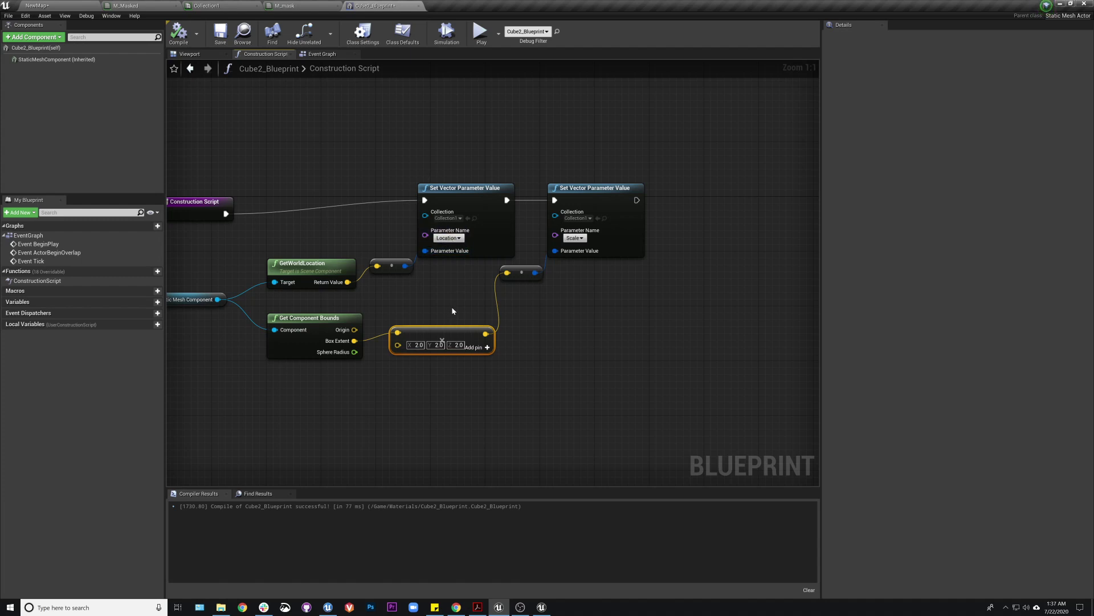
drag(442, 329, 449, 329)
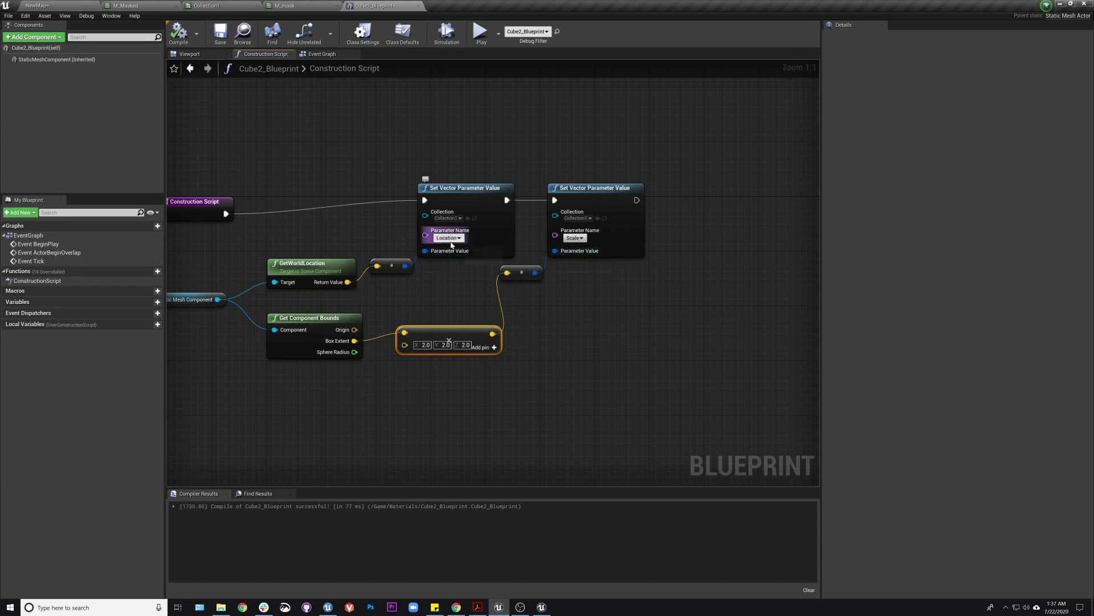
click(46, 5)
Move Cube2_Blueprint along Y to 190 and stretch it three times taller.
drag(334, 199, 304, 187)
key(e)
key(r)
scroll(366, 201, down, 8)
key(w)
Lower the tall green cube to Location Z 130.
click(322, 167)
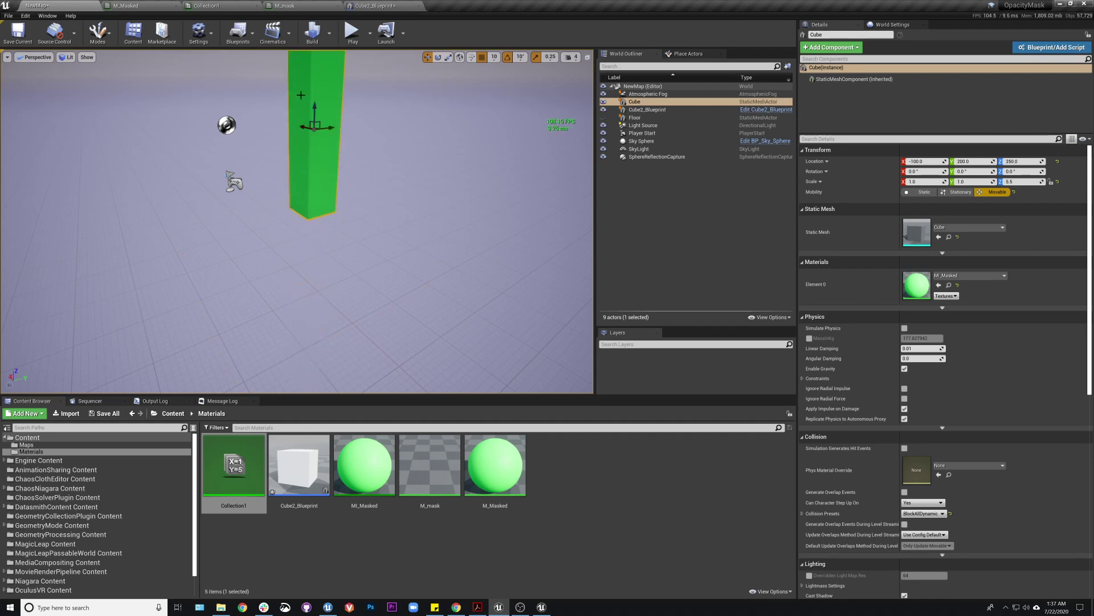
click(415, 135)
mouse_move(416, 134)
right_down()
mouse_move(414, 171)
mouse_move(416, 135)
right_up()
click(333, 127)
drag(318, 148, 317, 179)
drag(451, 460, 349, 275)
Set the M_mask constant feeding Opacity to 0.4 and apply the material.
double_click(456, 471)
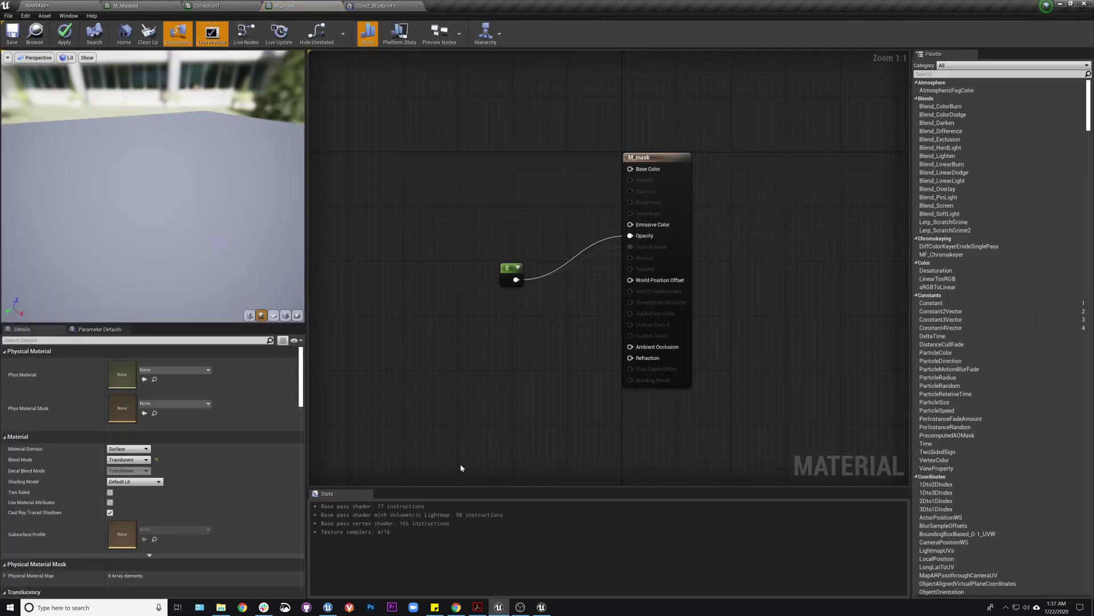
click(520, 269)
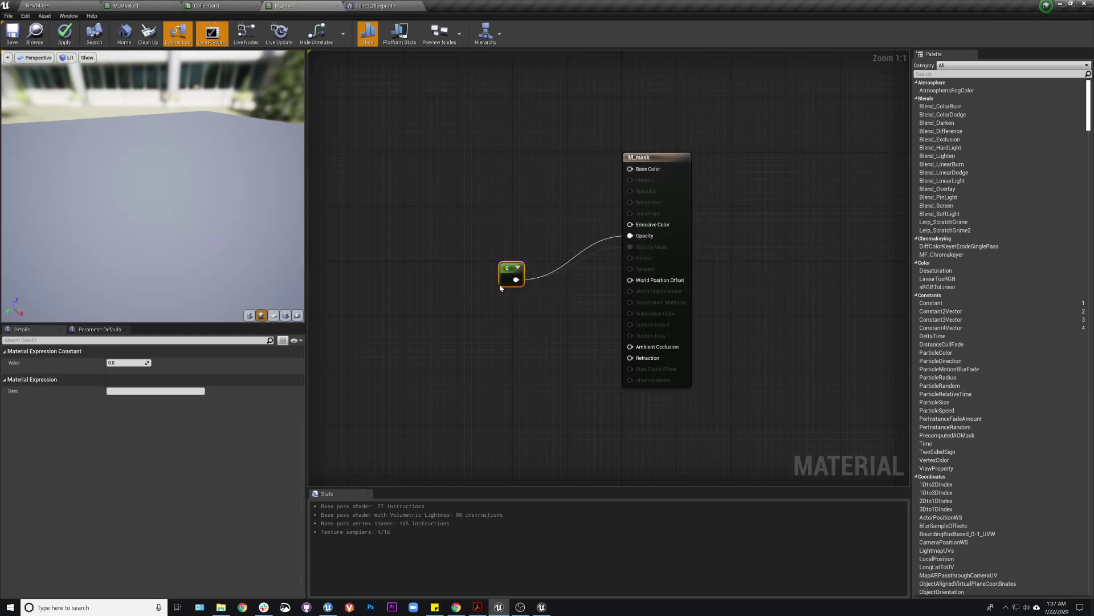
click(128, 363)
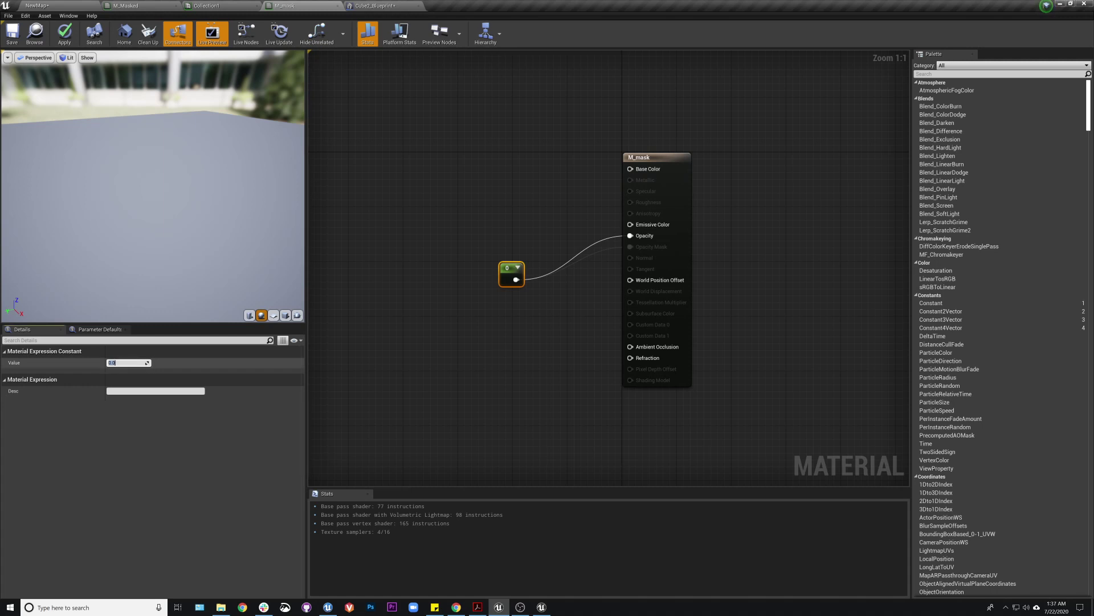
text(0.4)
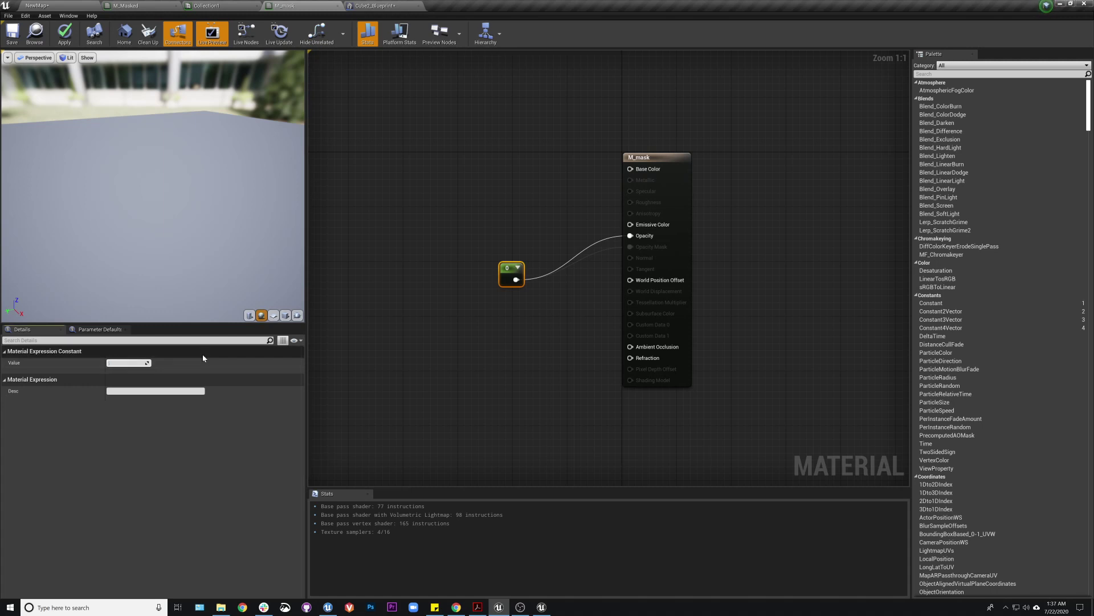
key(Return)
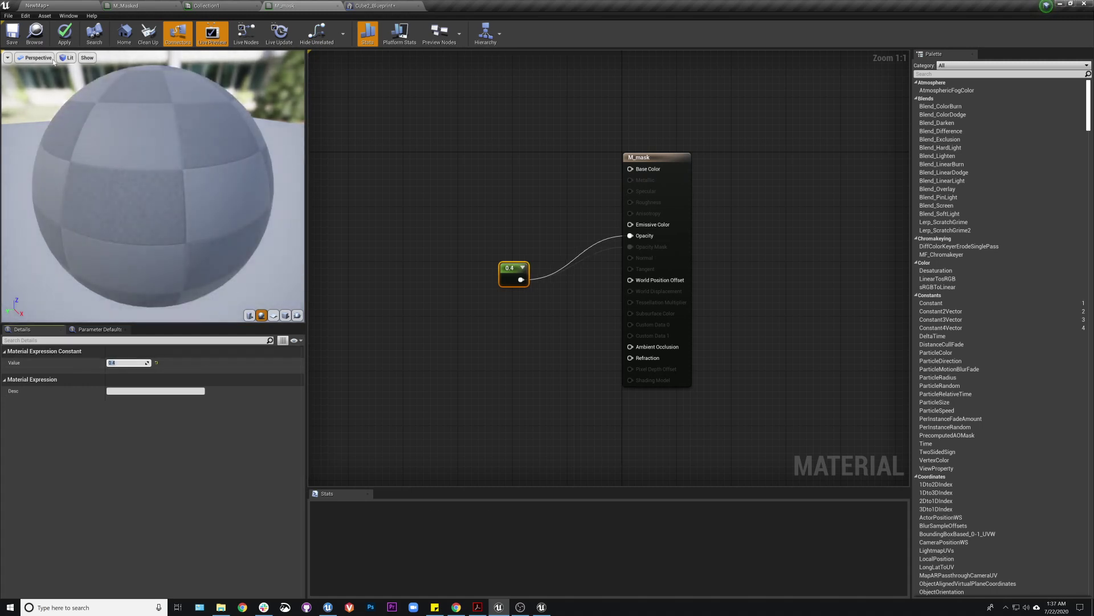
click(68, 32)
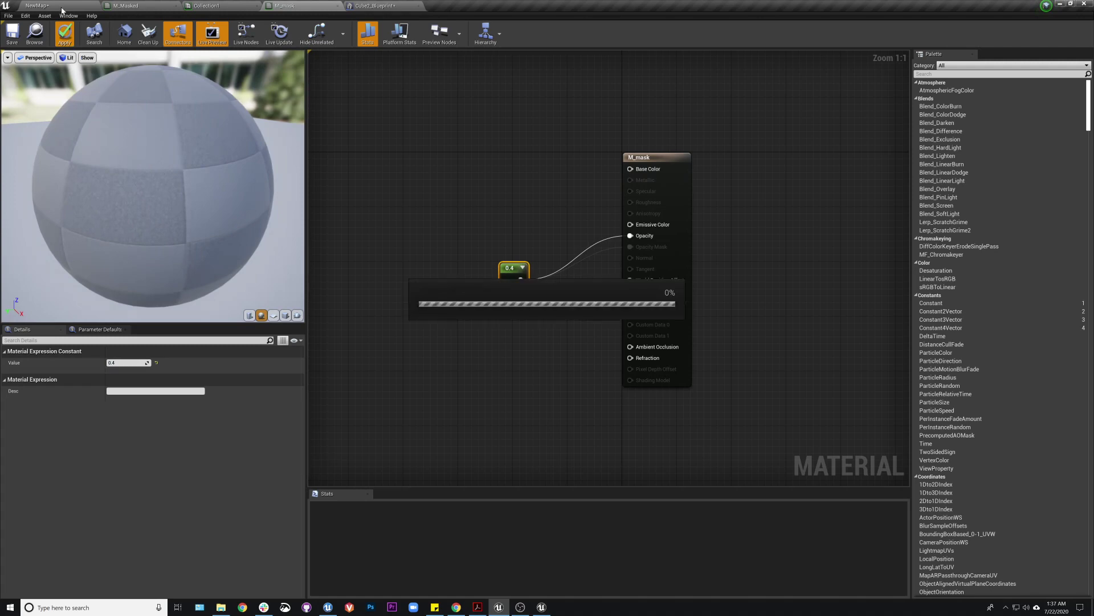
click(62, 6)
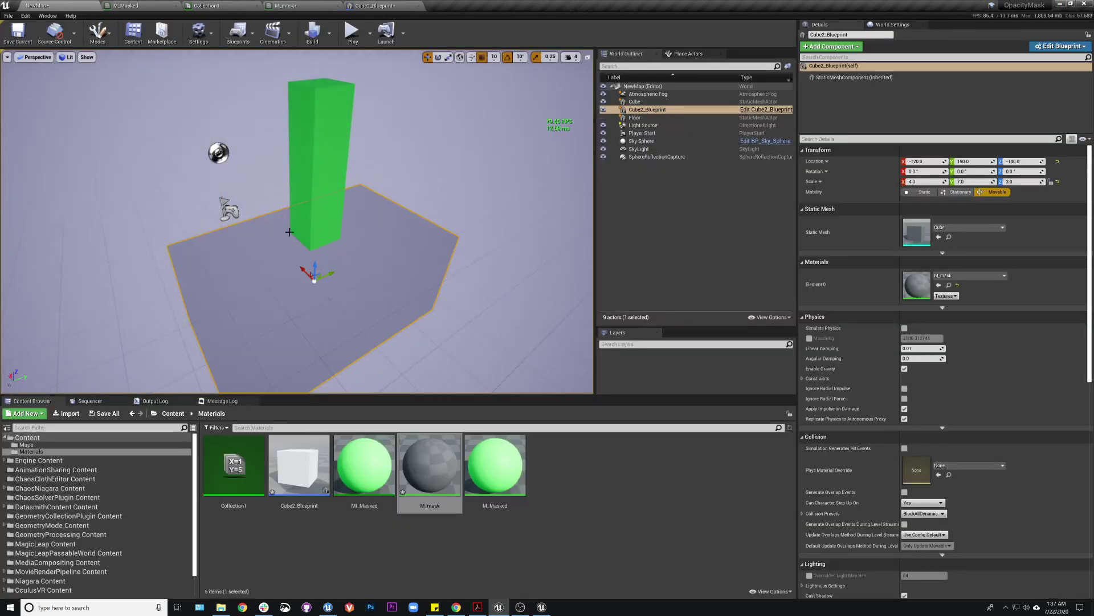
Raise Cube2_Blueprint to Location Z 40, then toggle the Floor's visibility and slide it to Y -240.
drag(317, 268, 286, 249)
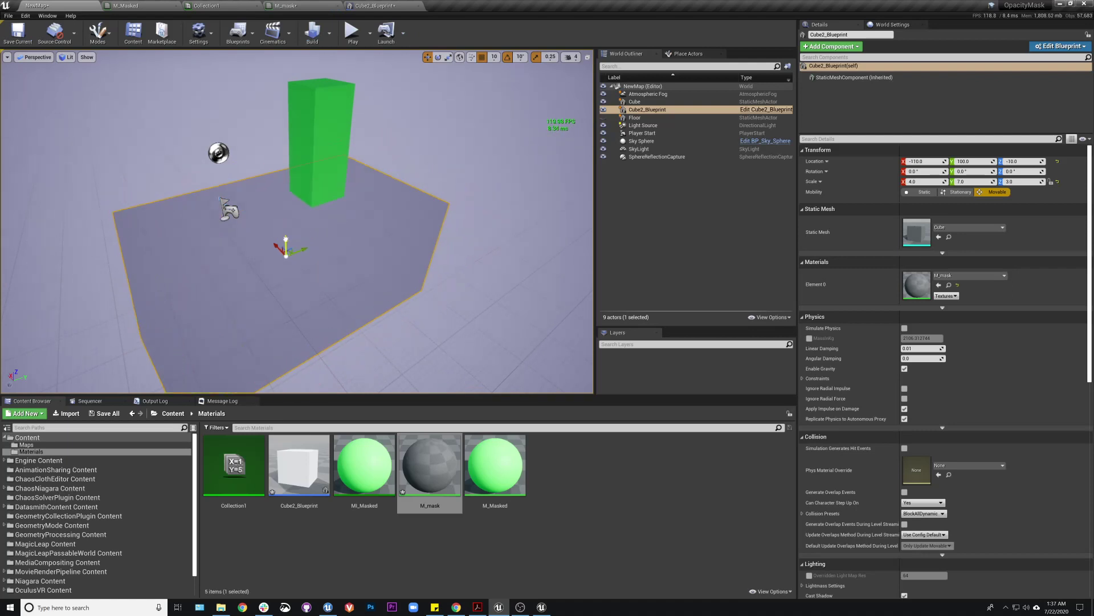
click(650, 117)
click(604, 118)
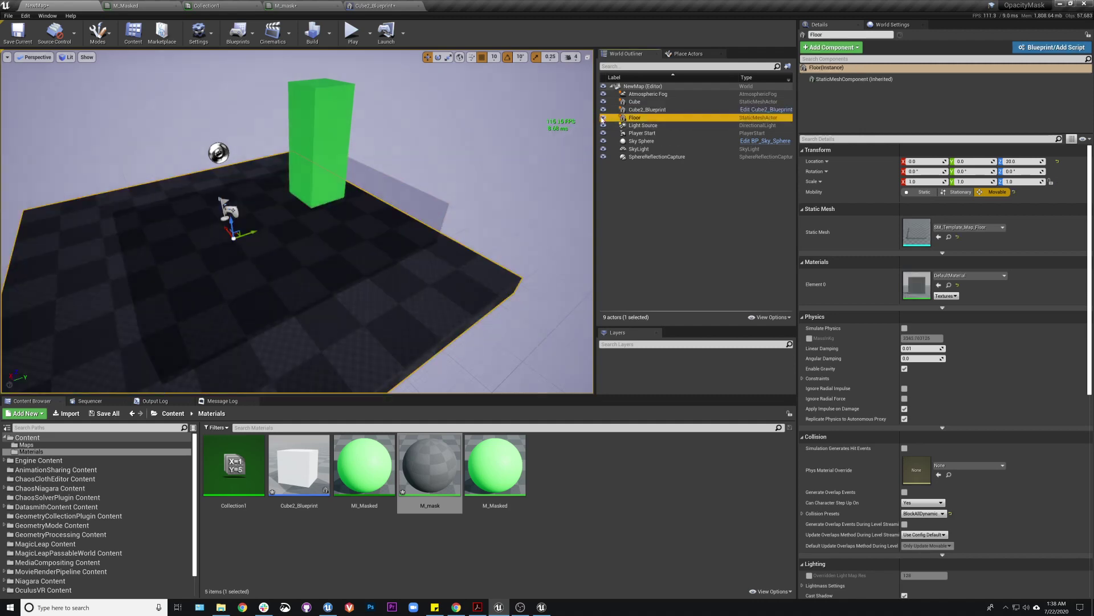
drag(248, 234, 154, 285)
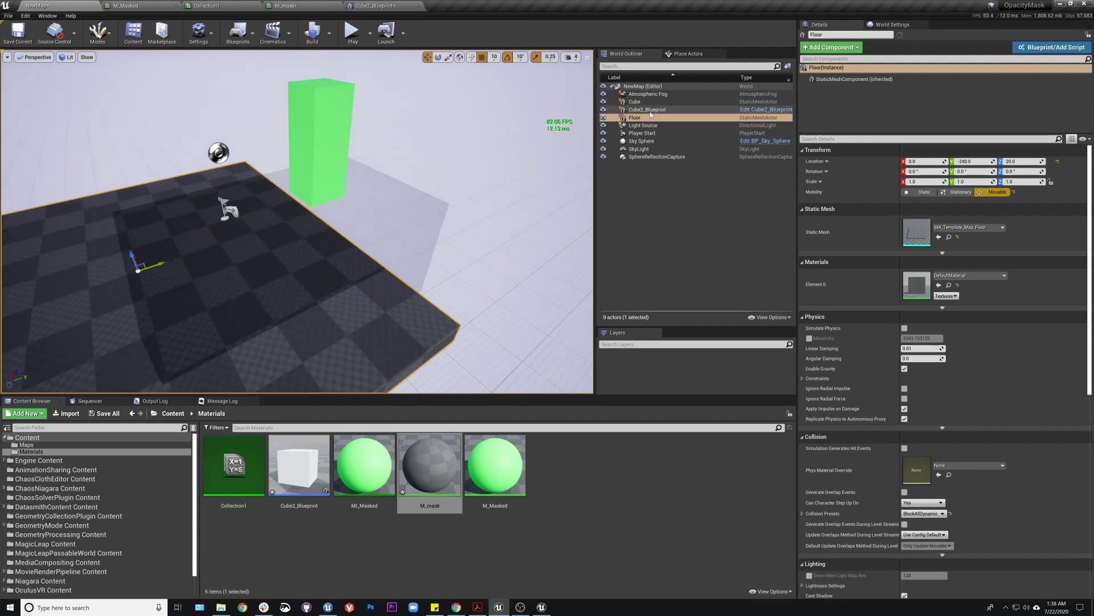
Focus on the floor, fly the camera back to the green cube, and select it.
double_click(610, 120)
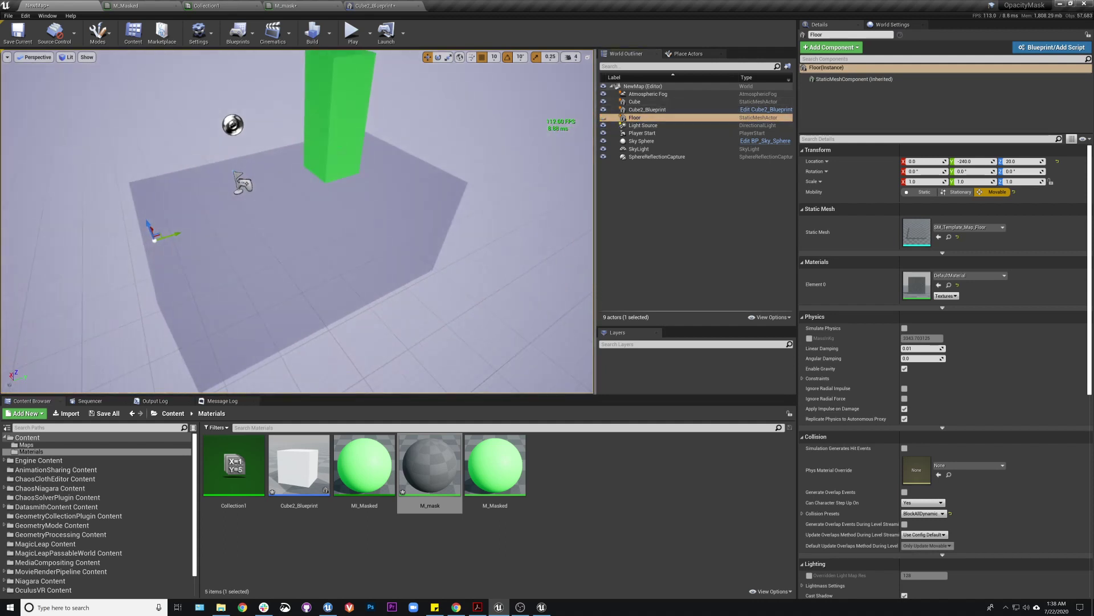
key(w)
right_drag(396, 195, 416, 173)
right_drag(213, 240, 219, 240)
click(644, 101)
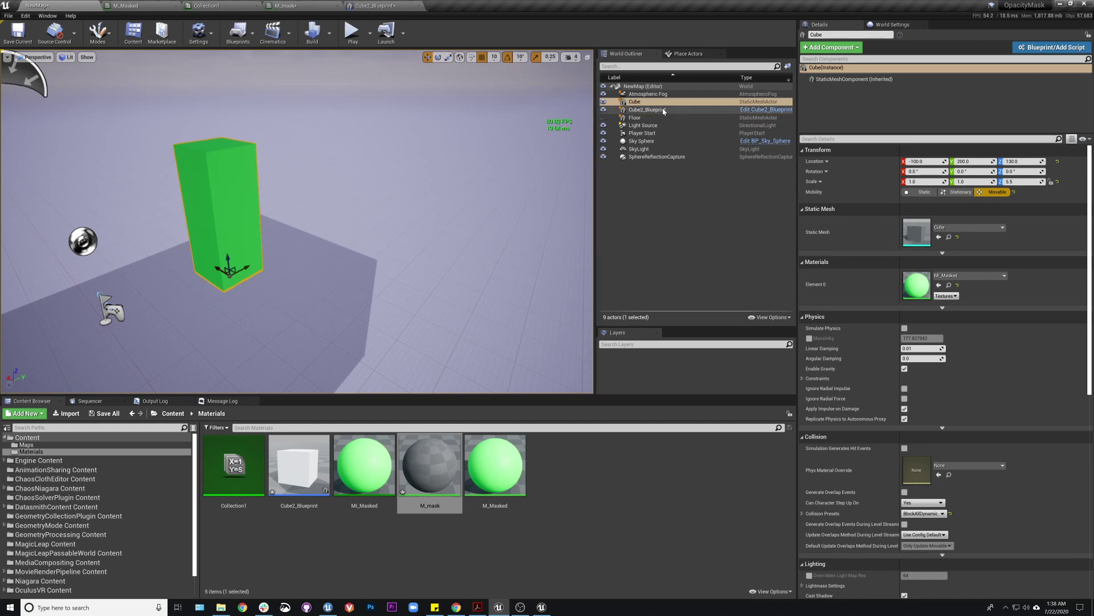
Open MI_Masked in its own window, enable the Falloff override at 7.0, and save.
double_click(377, 481)
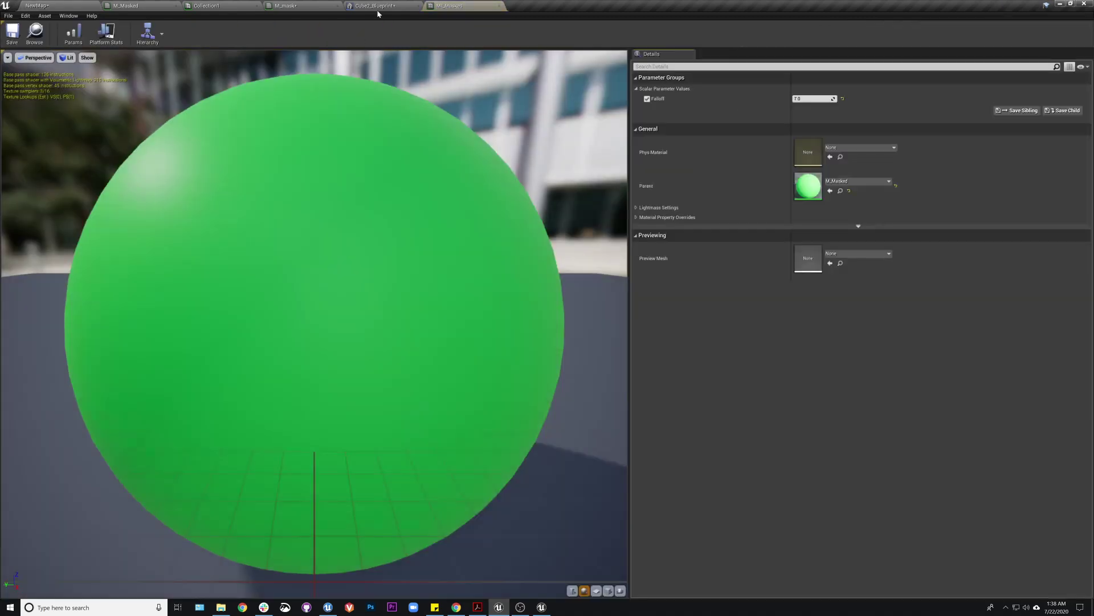
drag(447, 5, 379, 154)
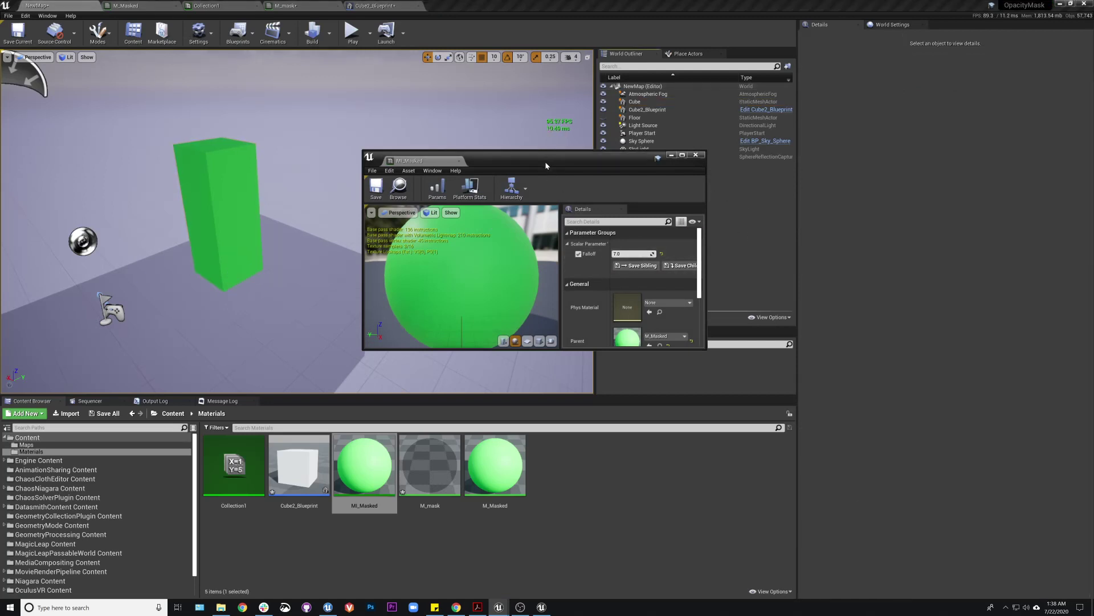
right_drag(238, 291, 192, 206)
click(579, 254)
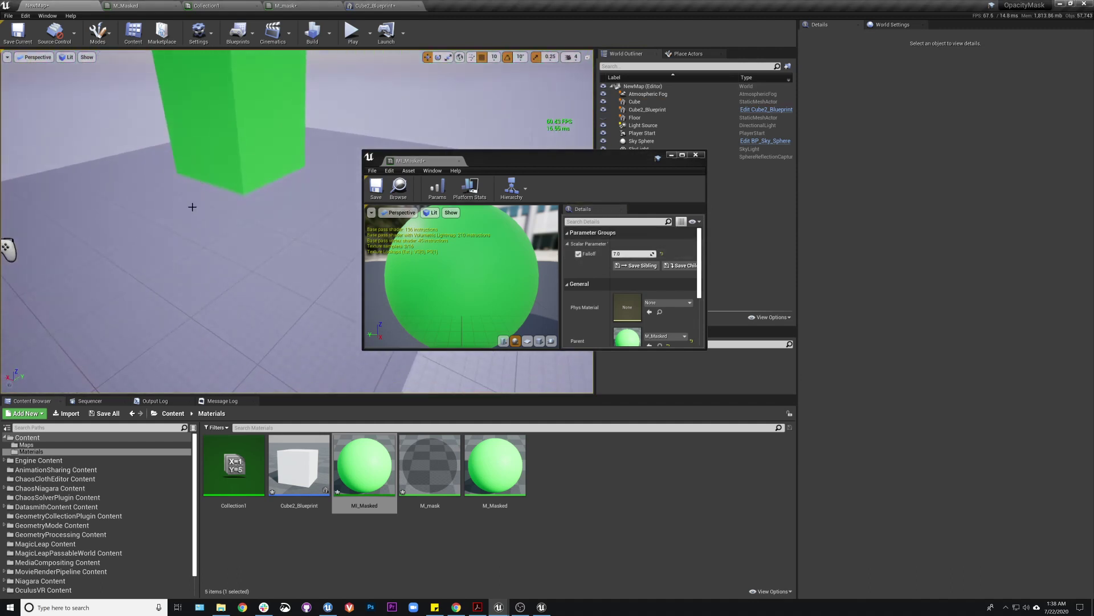
click(578, 254)
click(578, 253)
click(376, 188)
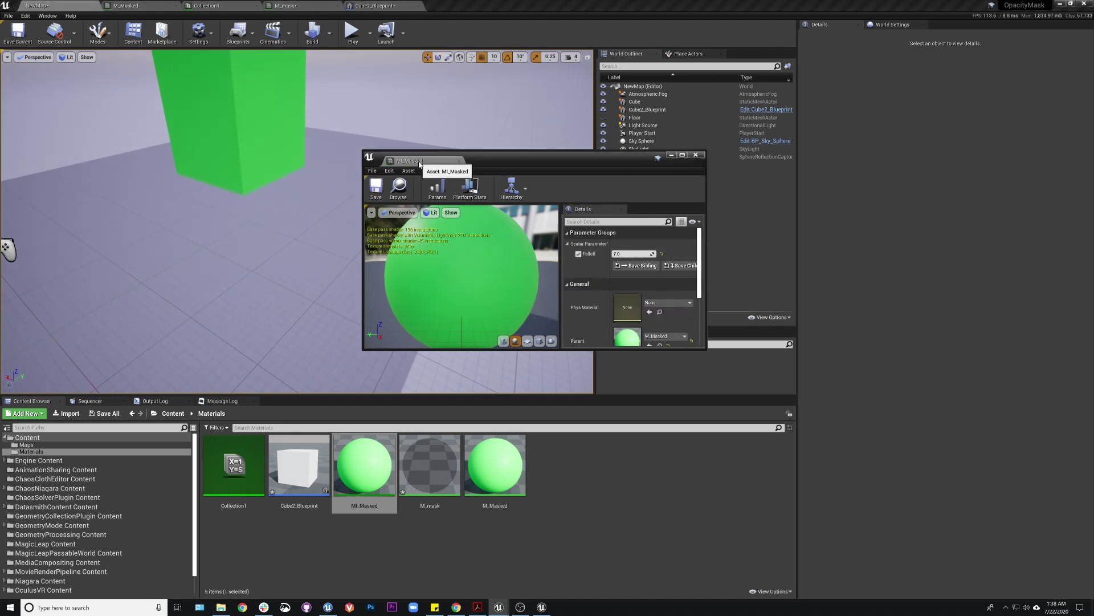
View the scene in Shader Complexity mode around the pillar and save the NewMap level.
click(67, 57)
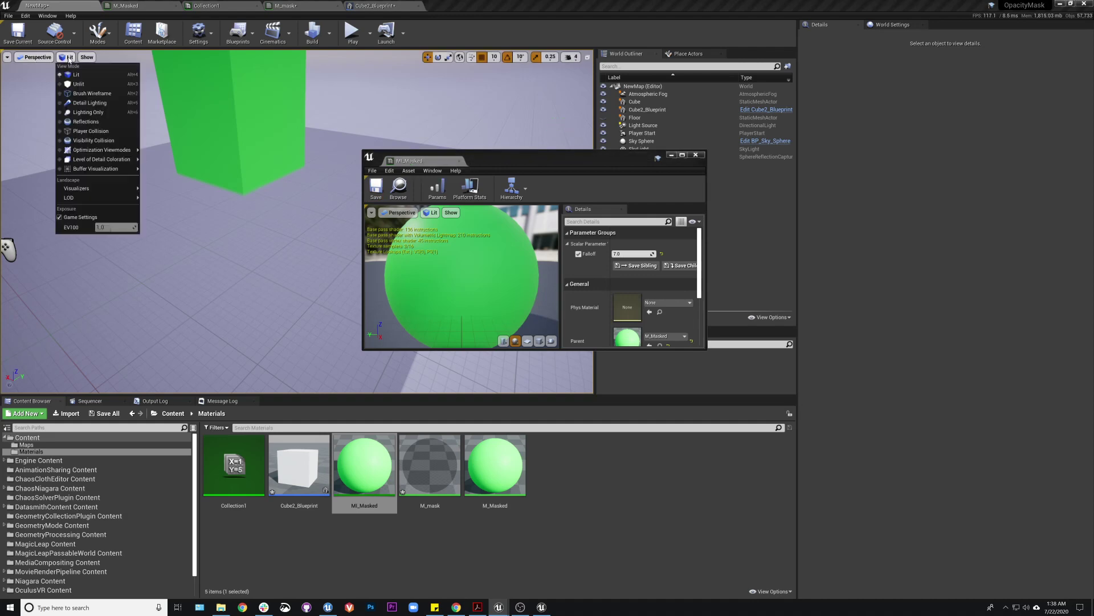
mouse_move(101, 149)
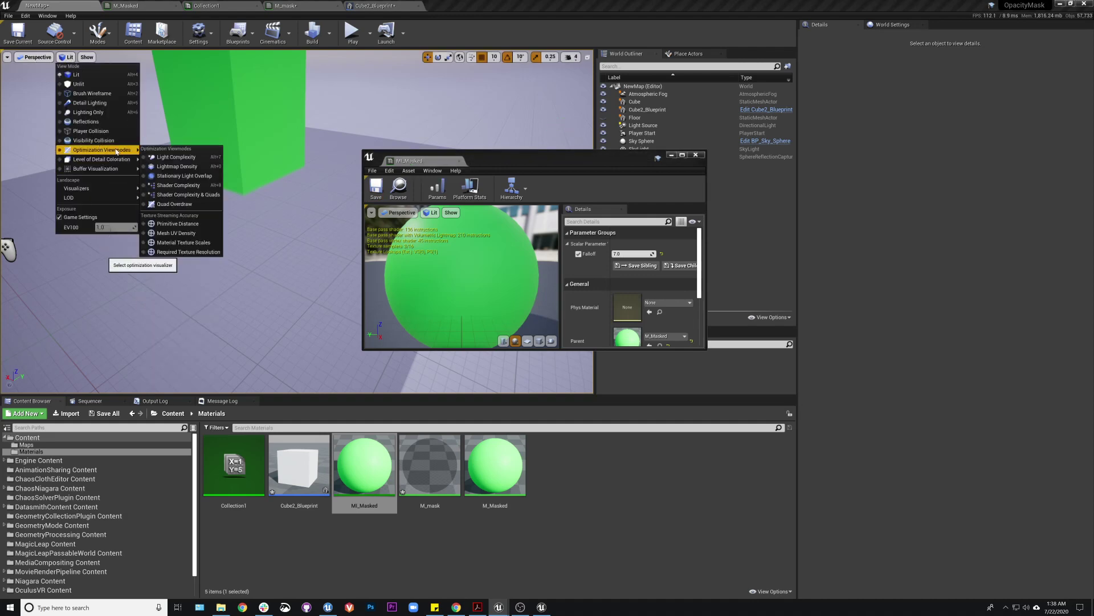
click(178, 184)
mouse_move(257, 211)
right_down()
mouse_move(257, 234)
mouse_move(254, 220)
right_up()
right_drag(204, 301, 179, 302)
right_drag(297, 222, 297, 222)
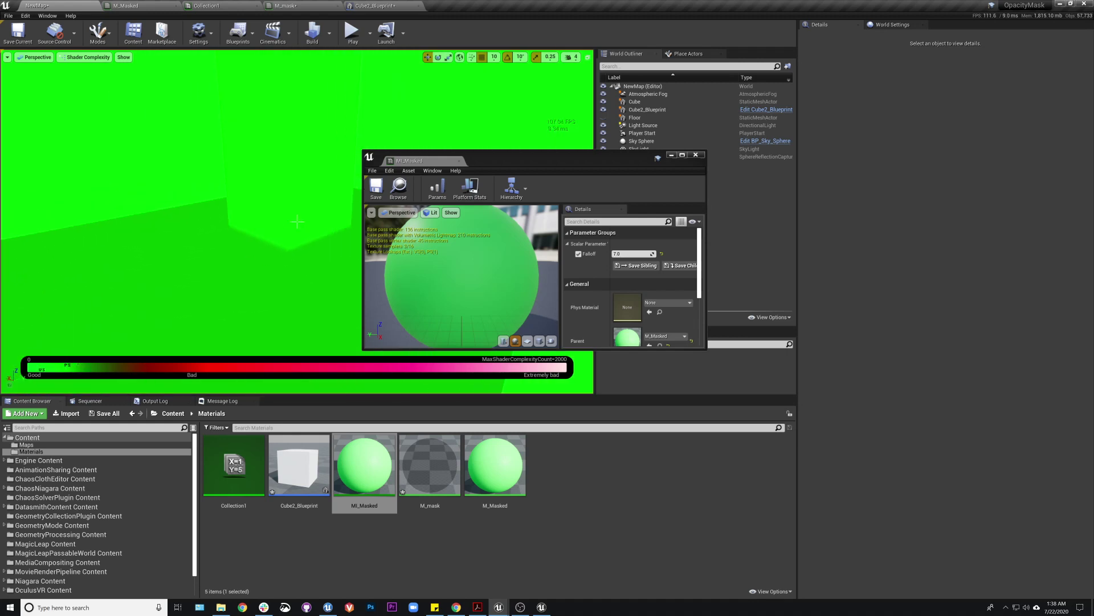
click(18, 32)
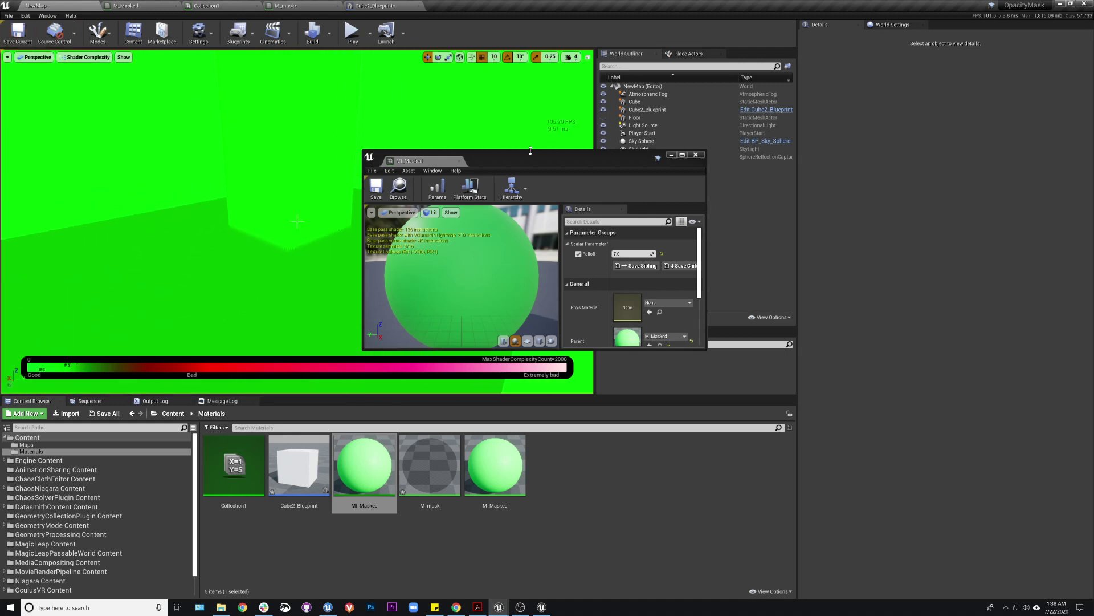
Switch the viewport back to Lit and dock the MI_Masked editor into the main window.
click(101, 59)
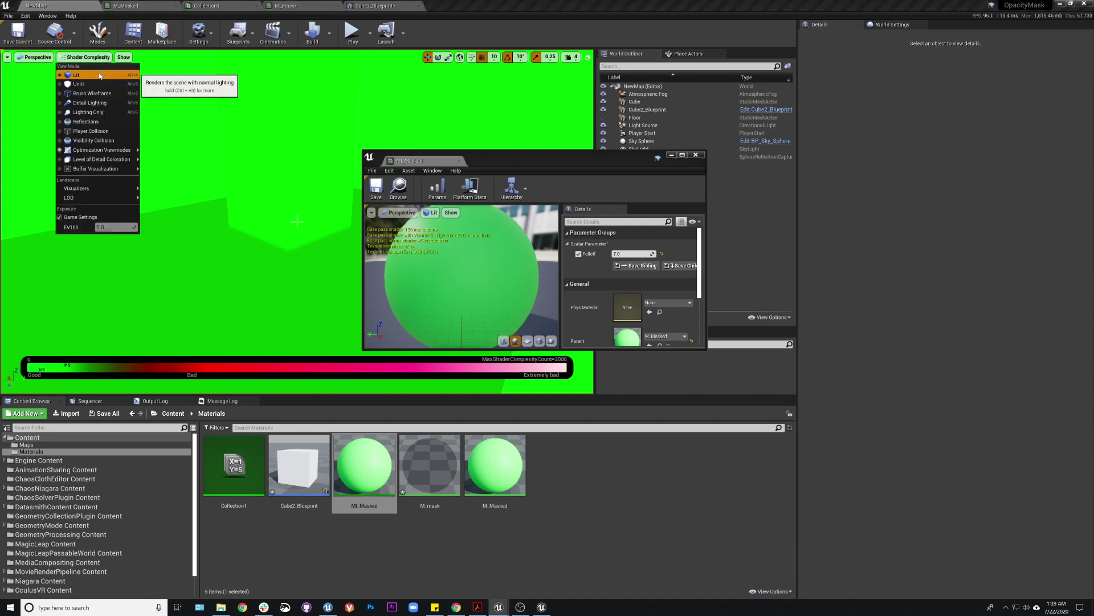
click(97, 74)
right_drag(297, 124, 296, 123)
drag(393, 159, 455, 7)
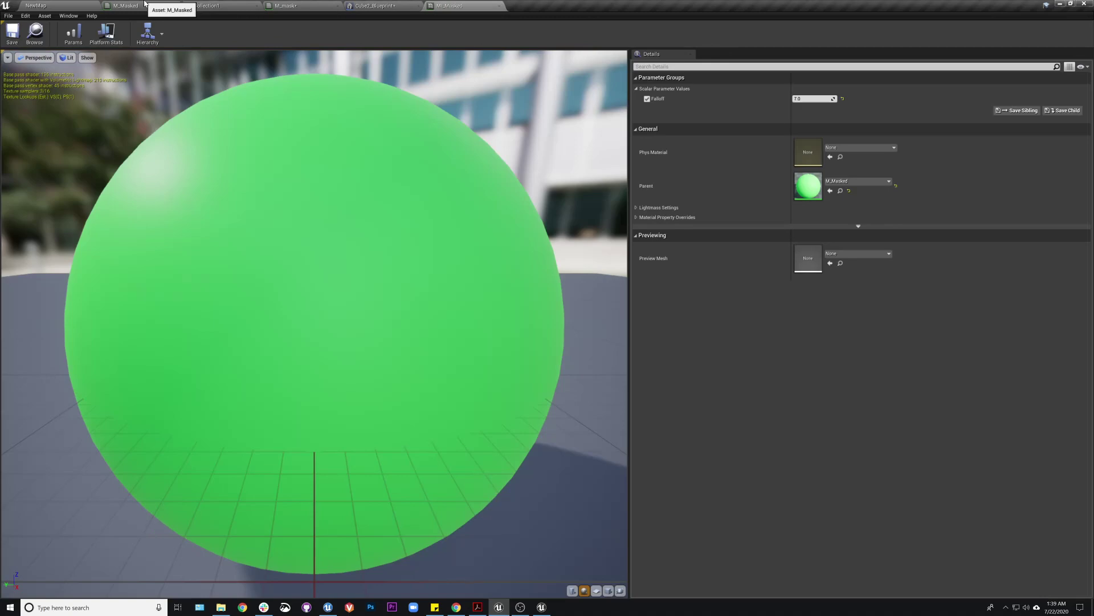
Return to the level, turn the camera toward the pillar, and select the masked materials.
click(144, 4)
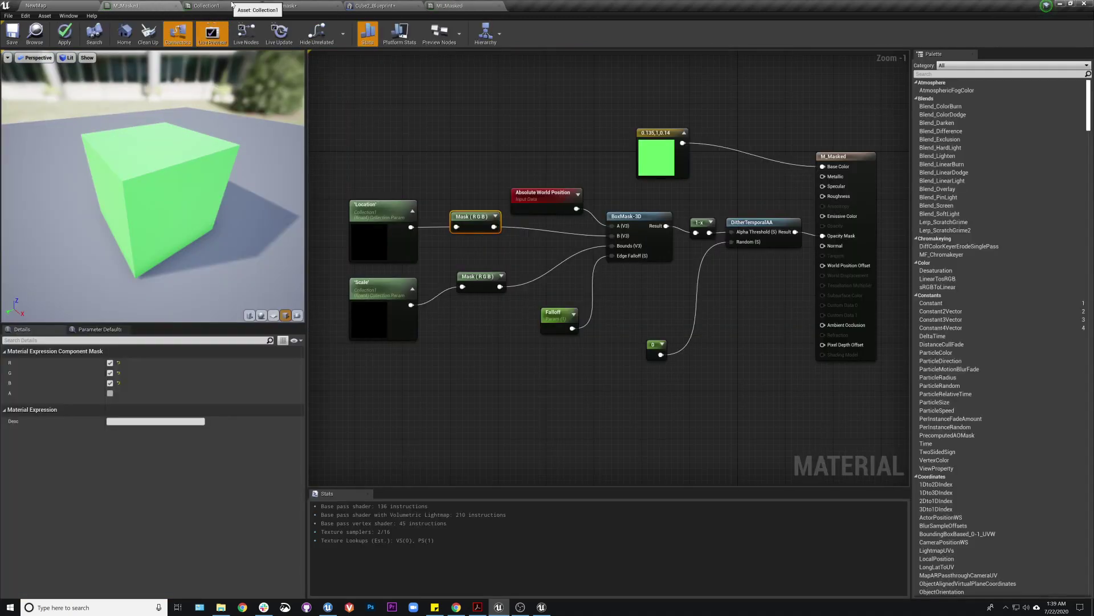
click(454, 6)
click(64, 5)
right_drag(368, 194, 320, 163)
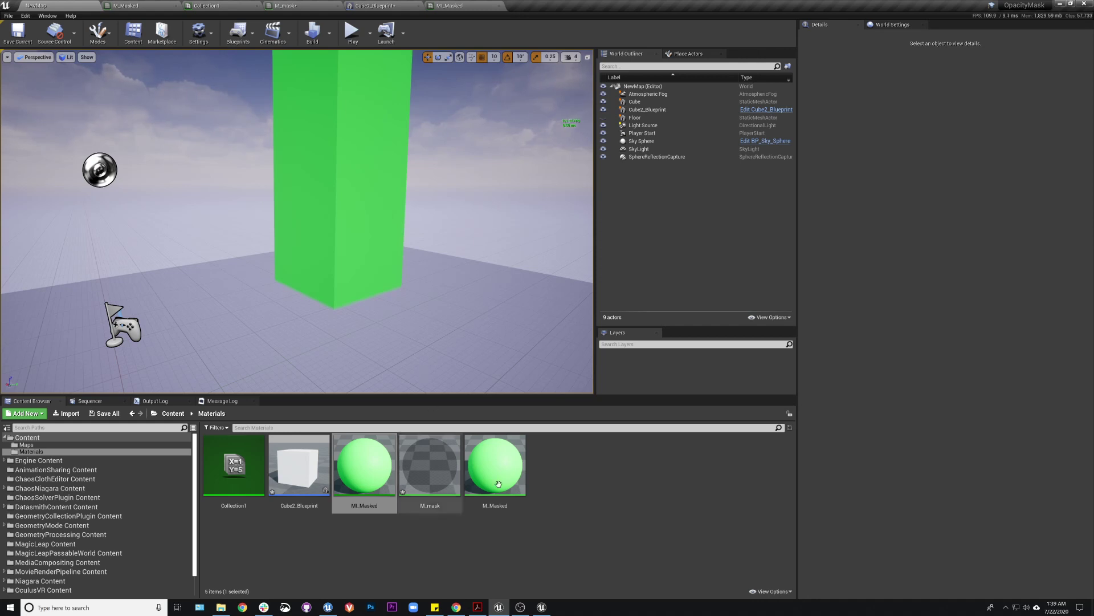
click(551, 485)
click(510, 473)
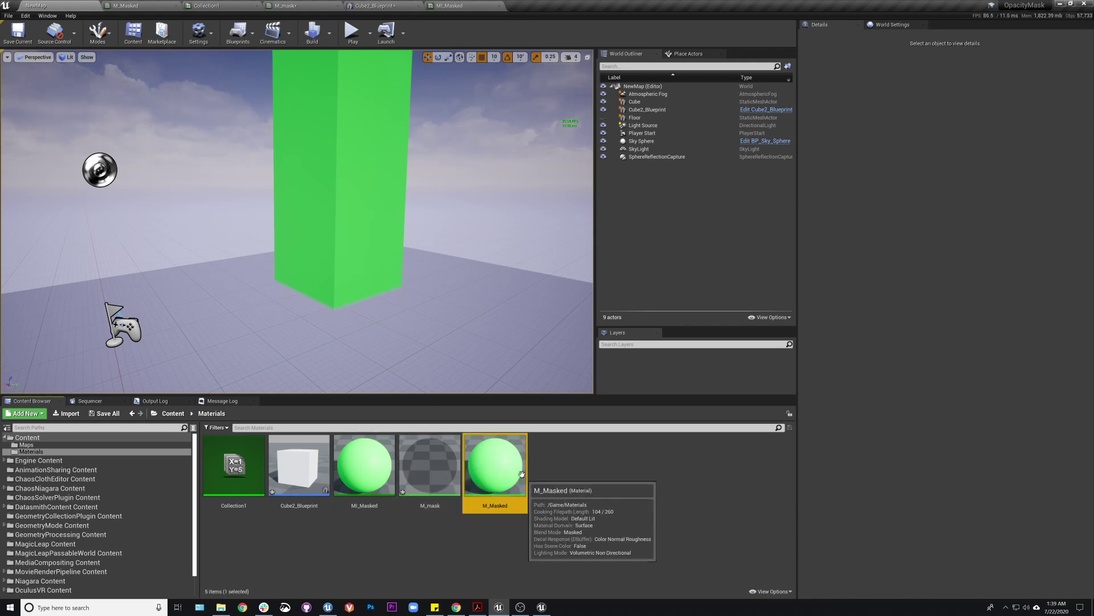
click(360, 472)
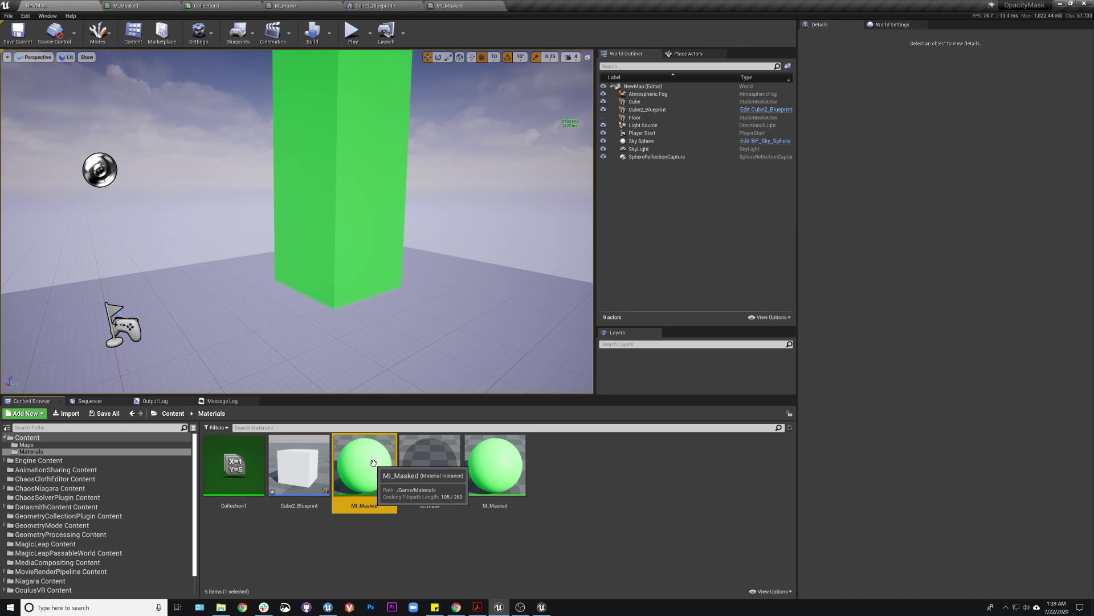
In M_Masked, move the result node right and add a StaticSwitchParameter named Param beside it.
double_click(472, 495)
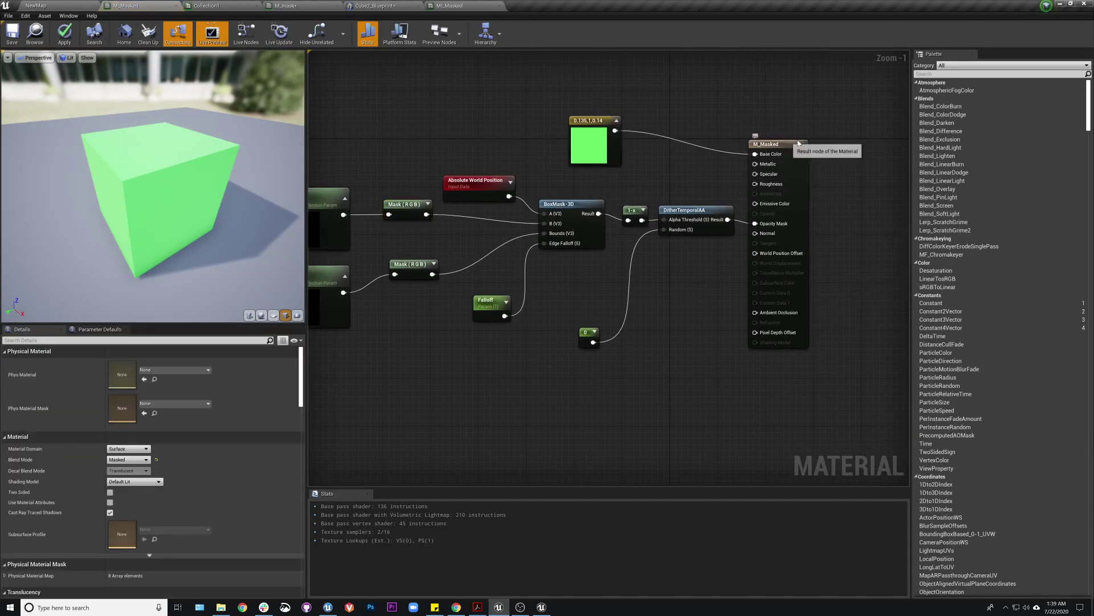
drag(783, 143, 843, 131)
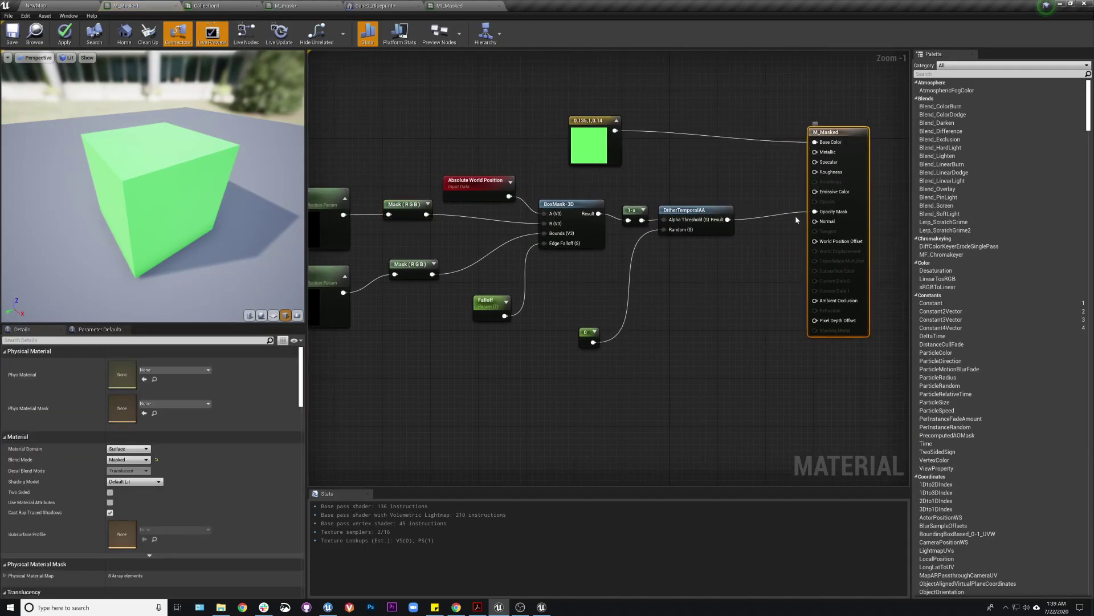
right_click(739, 270)
text(sw)
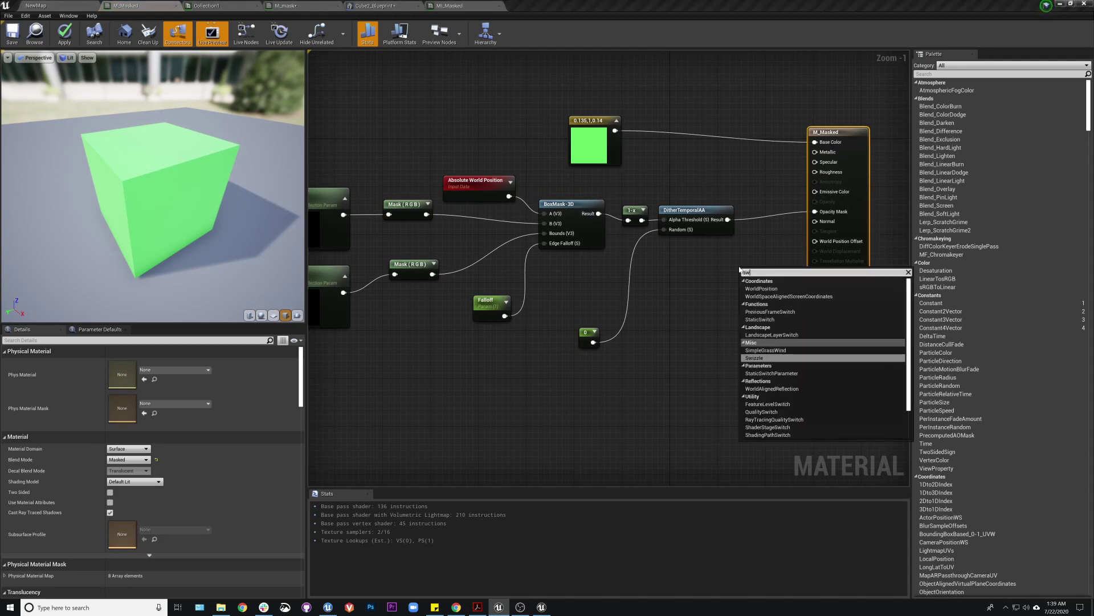
text(itch)
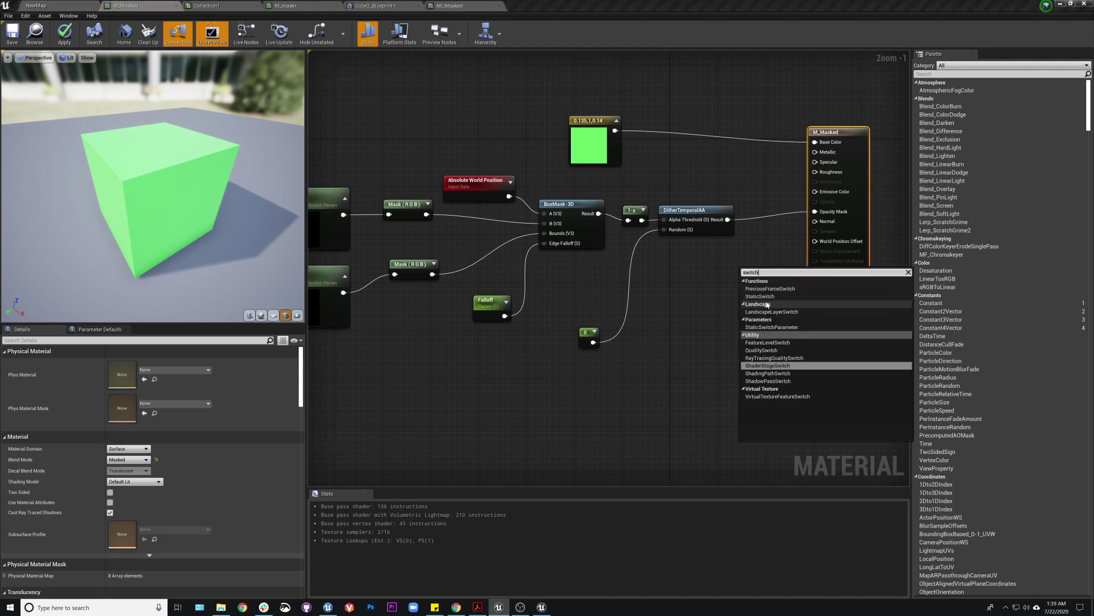
click(772, 327)
click(773, 325)
drag(781, 279, 773, 254)
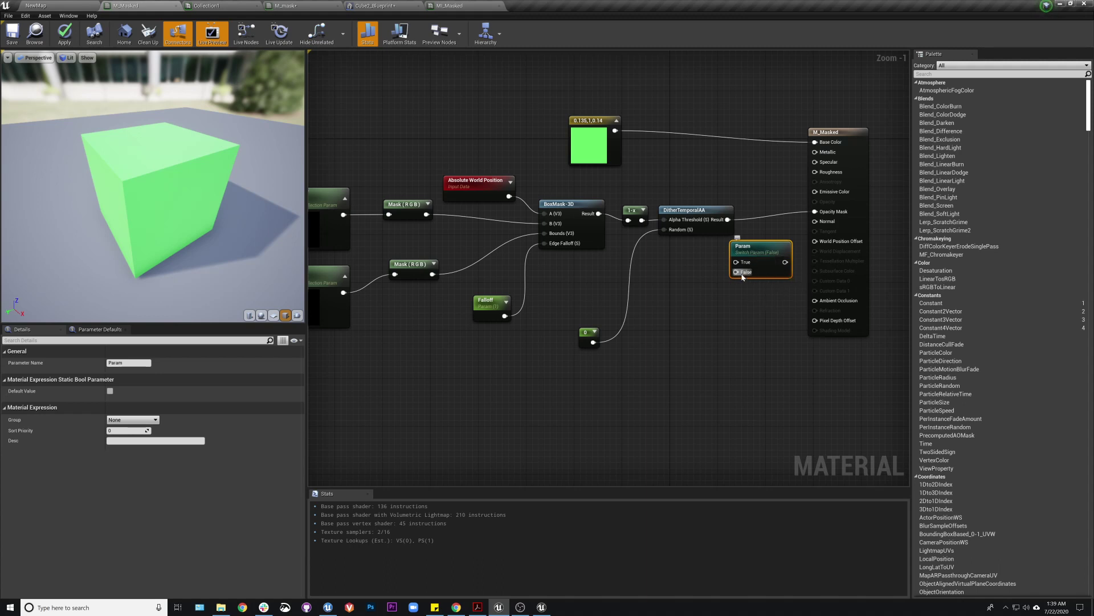
Delete the Param switch node and save the M_Masked material.
right_drag(771, 260, 810, 262)
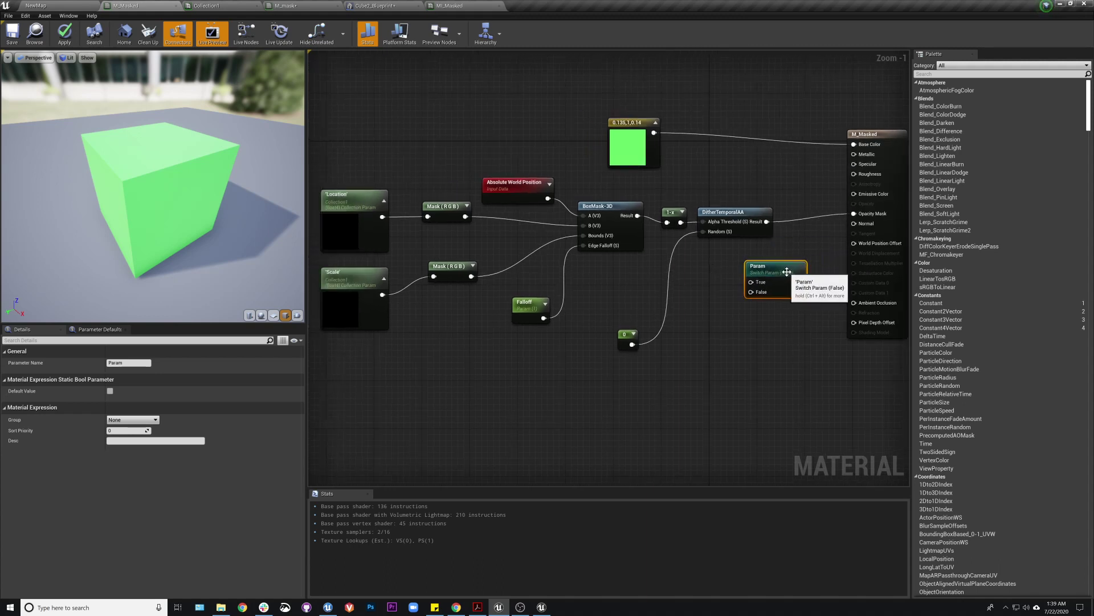
key(Delete)
right_drag(704, 243, 734, 267)
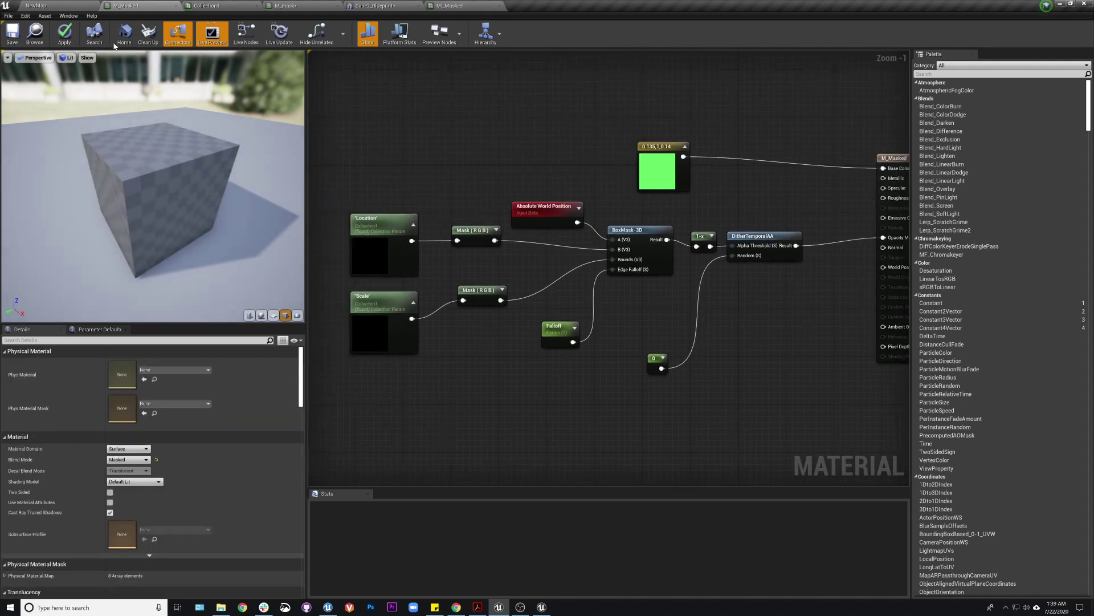
click(11, 33)
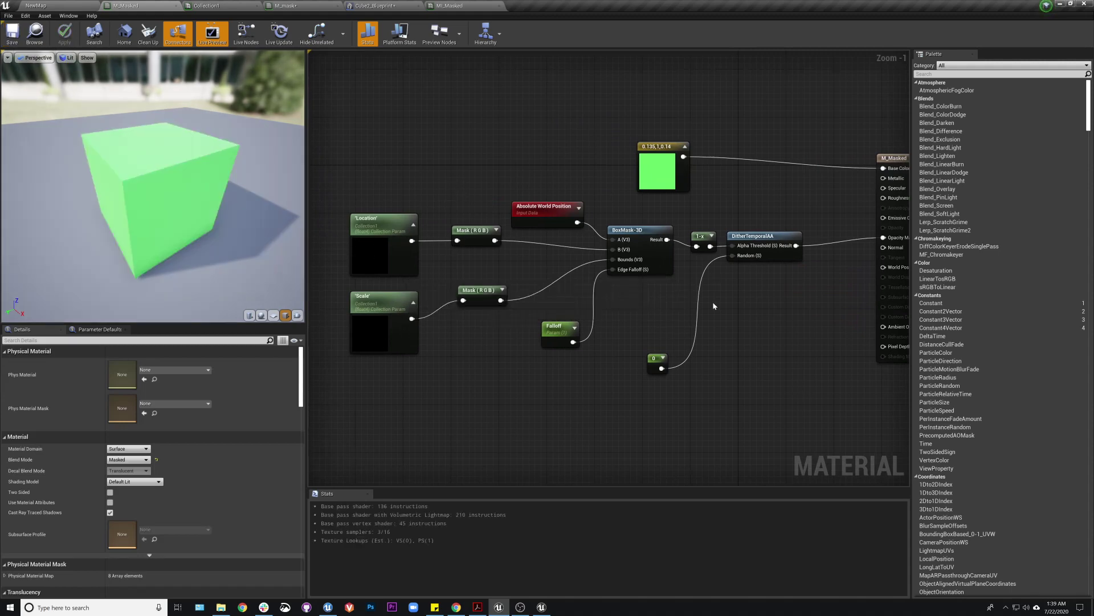
Recentre the material graph, then go back to the level and tilt the camera toward the floor.
scroll(626, 271, down, 1)
drag(376, 208, 782, 368)
right_drag(782, 368, 756, 358)
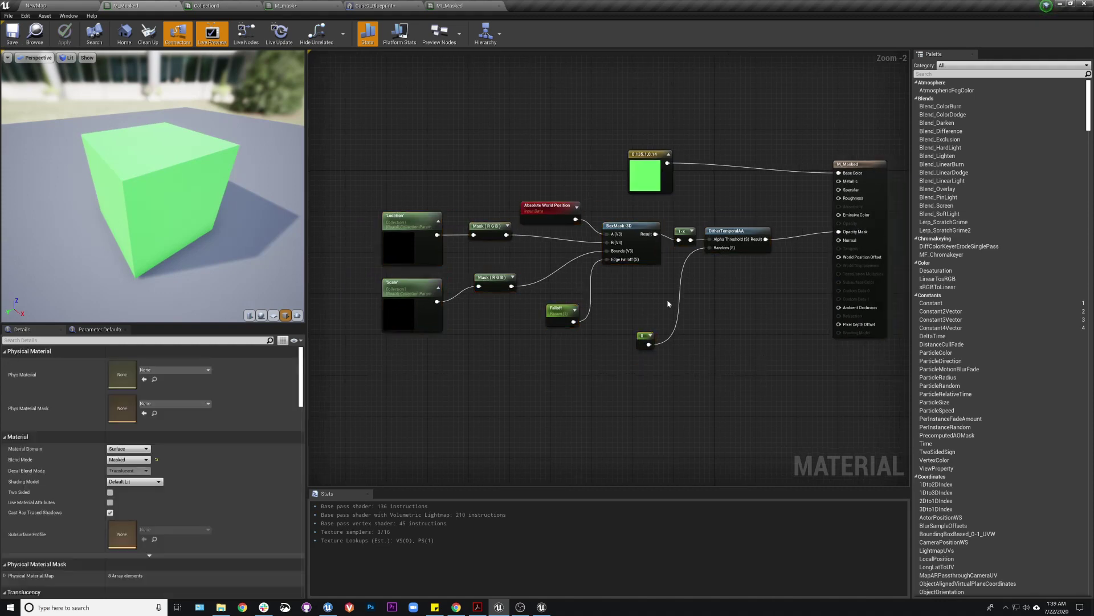
click(37, 4)
scroll(373, 183, down, 4)
right_drag(369, 183, 364, 217)
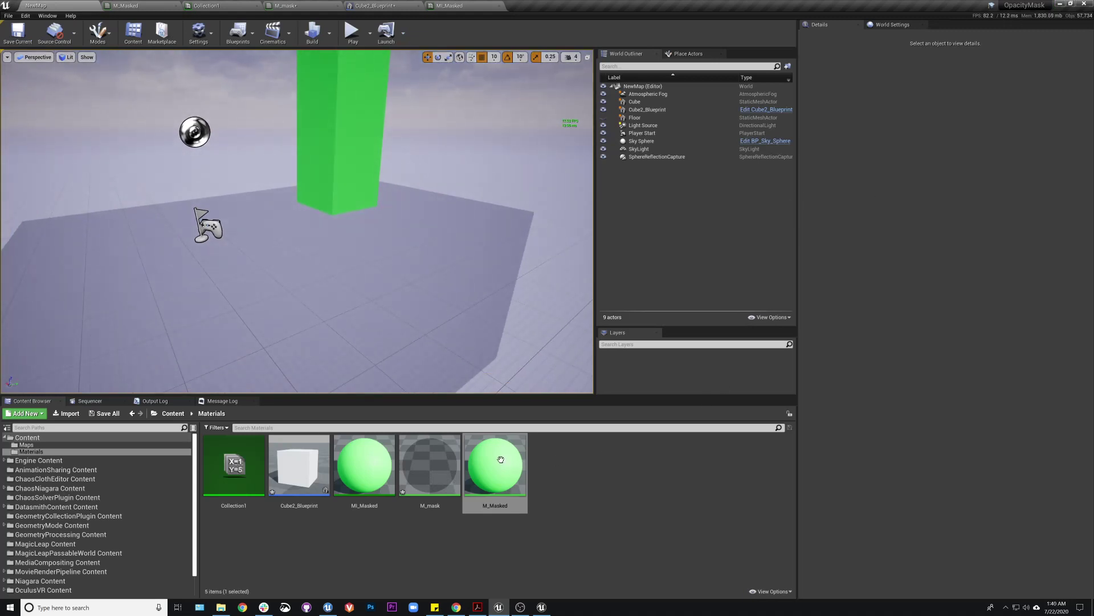
Open M_mask, then inspect the BoxMask-3D, Location, Scale and Mask nodes in M_Masked.
double_click(430, 465)
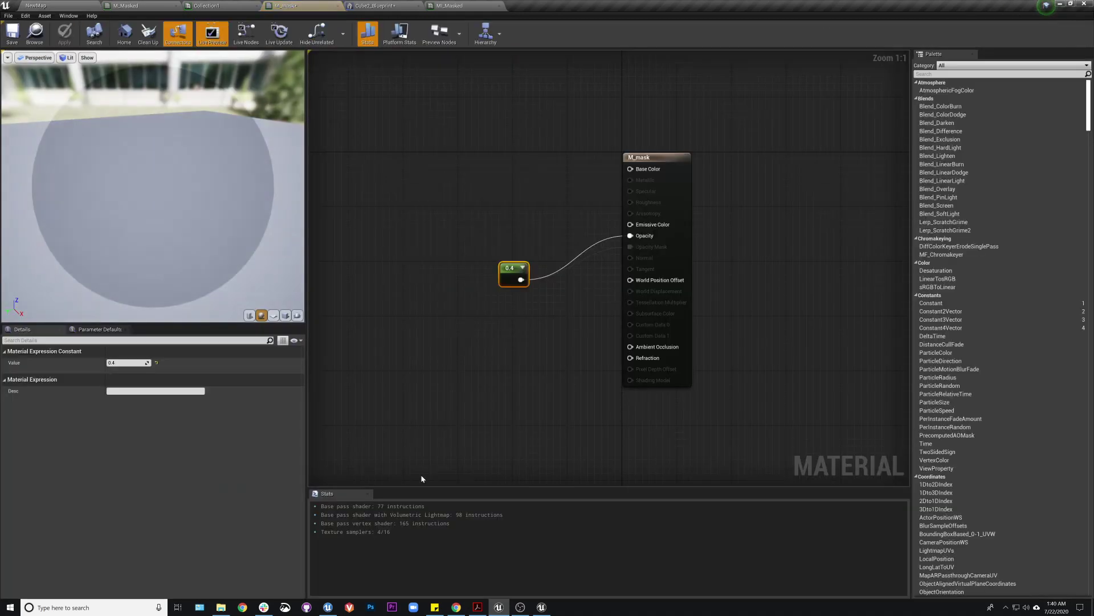
click(161, 4)
right_drag(562, 149, 543, 168)
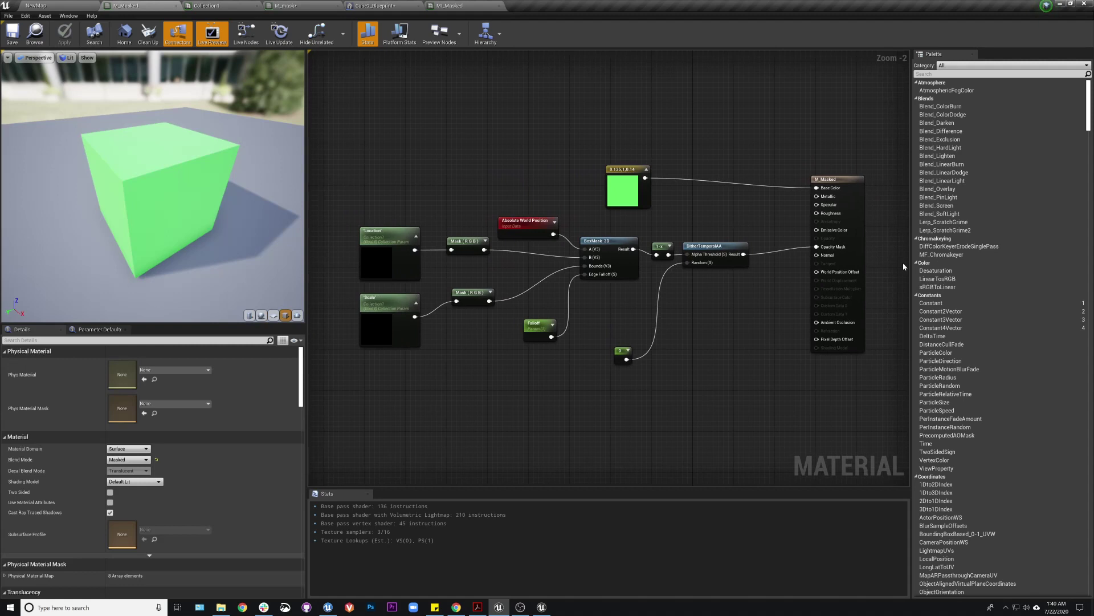
click(598, 241)
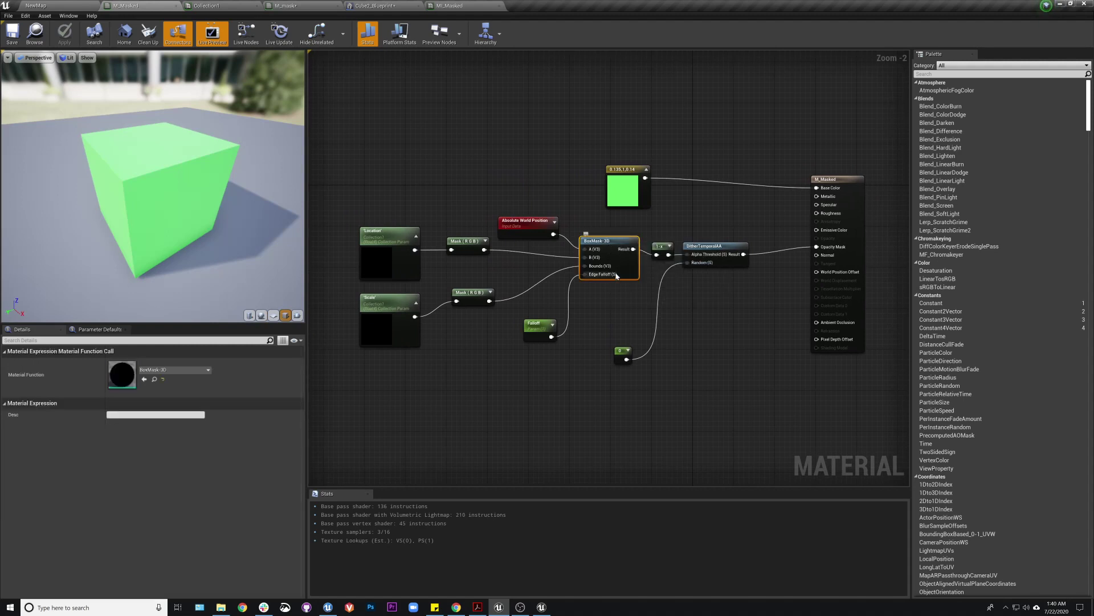
click(609, 315)
drag(347, 236, 489, 375)
click(485, 378)
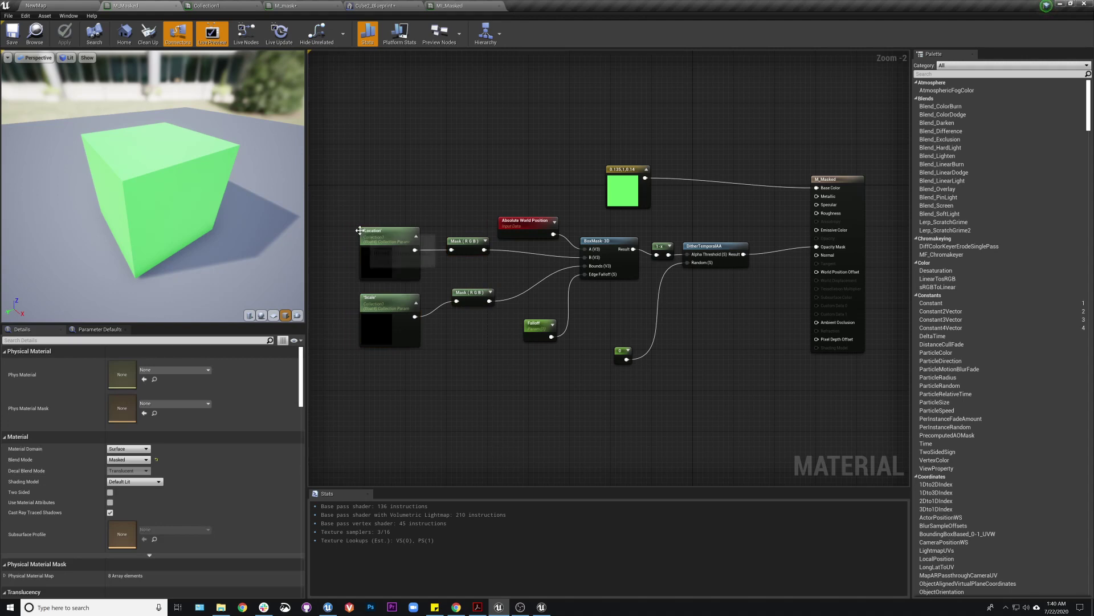
Check Cube2_Blueprint's settings in the level, then return to the M_Masked graph.
click(86, 5)
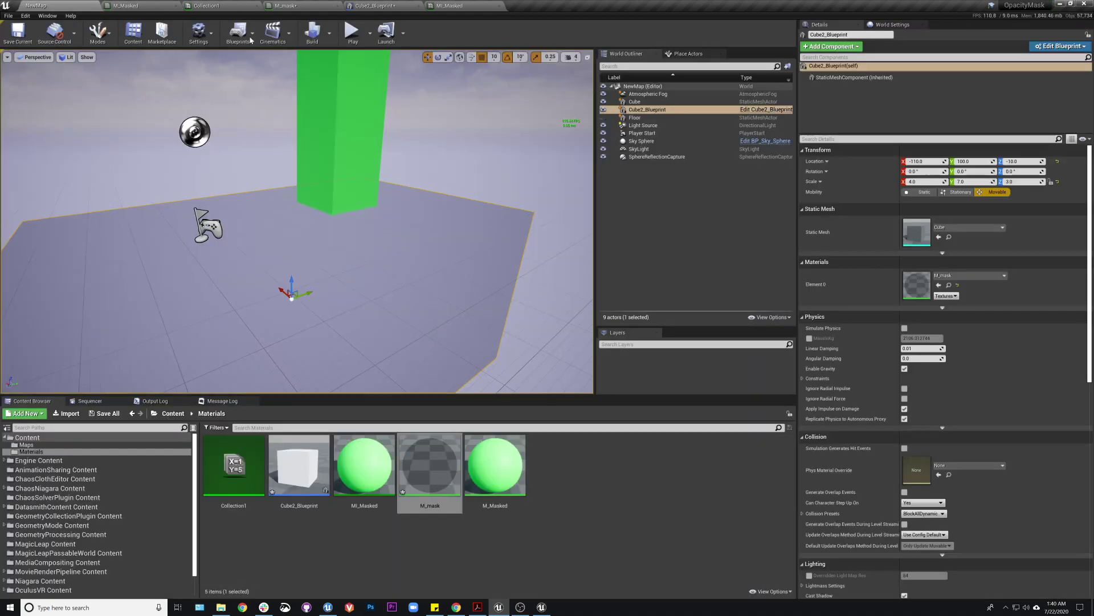
click(122, 6)
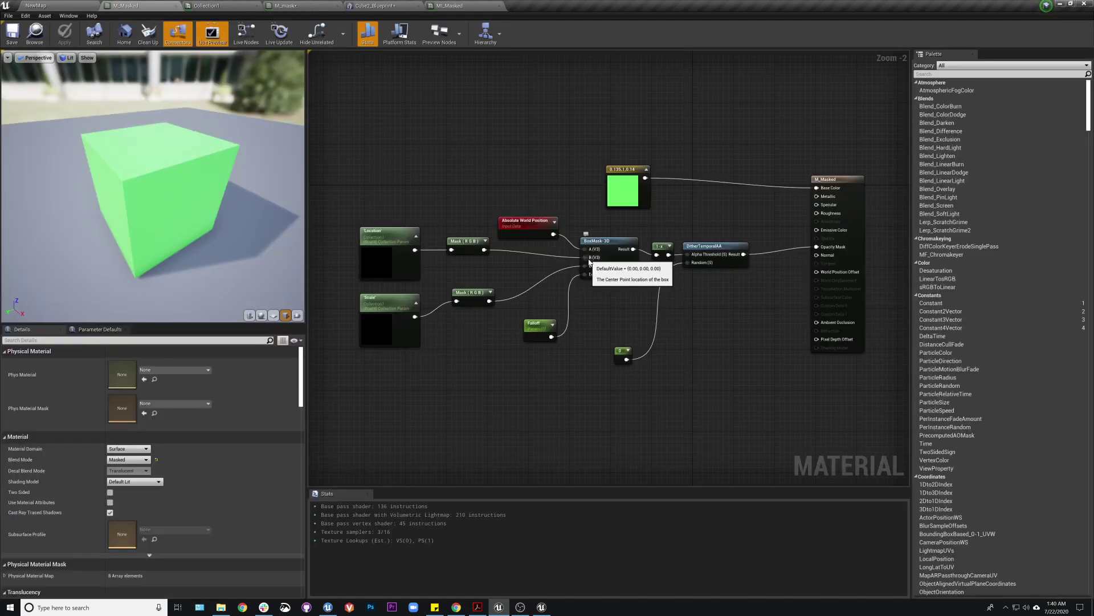
mouse_move(587, 271)
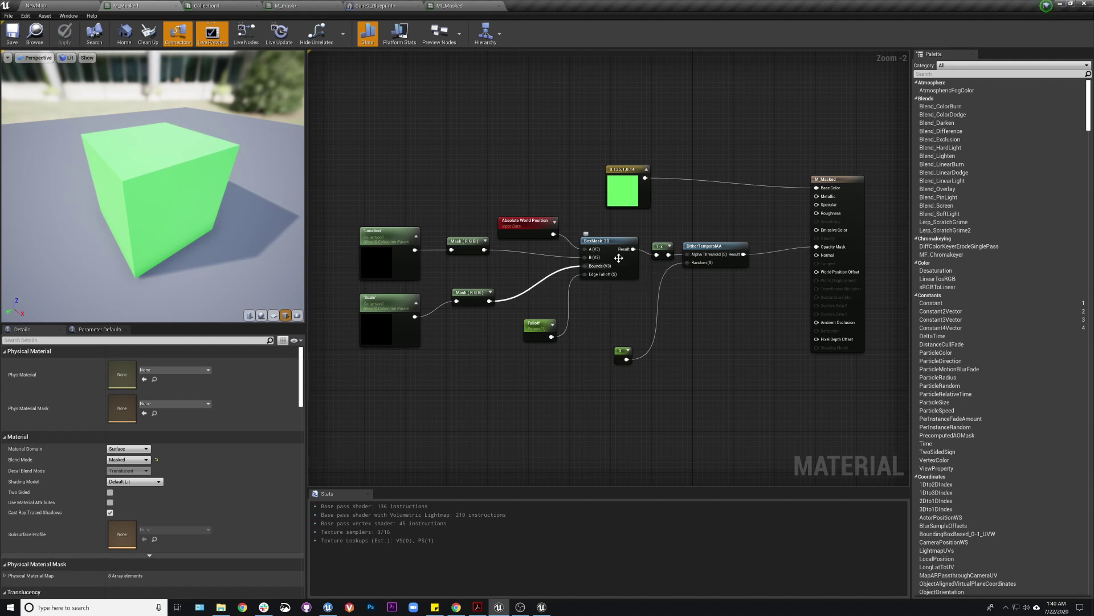